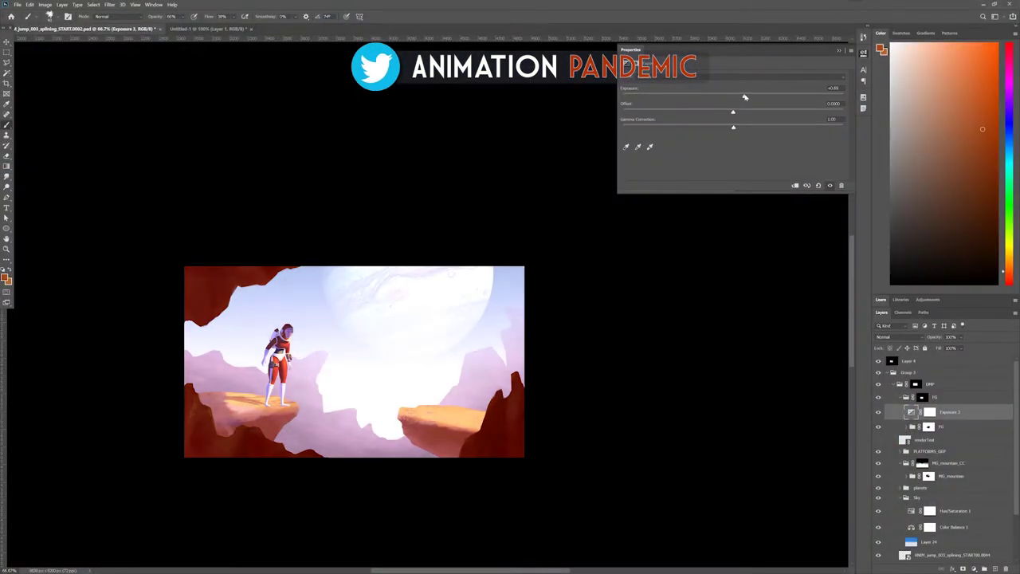
Edit the Mask3DSpherical Softness values toward 45/10.1/150 so it masks Grade8 on the character.
click(915, 408)
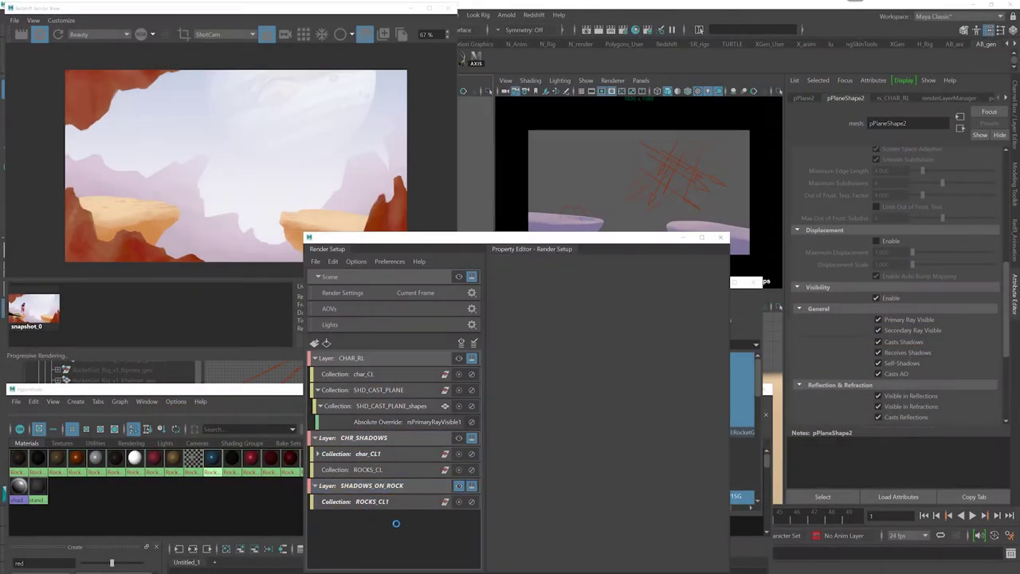
click(382, 405)
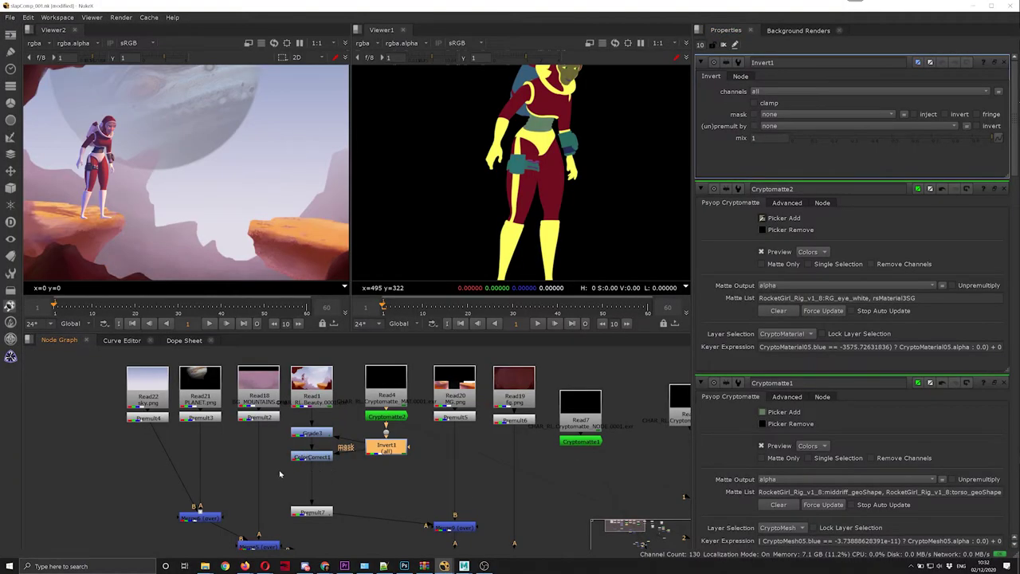
drag(279, 474, 349, 430)
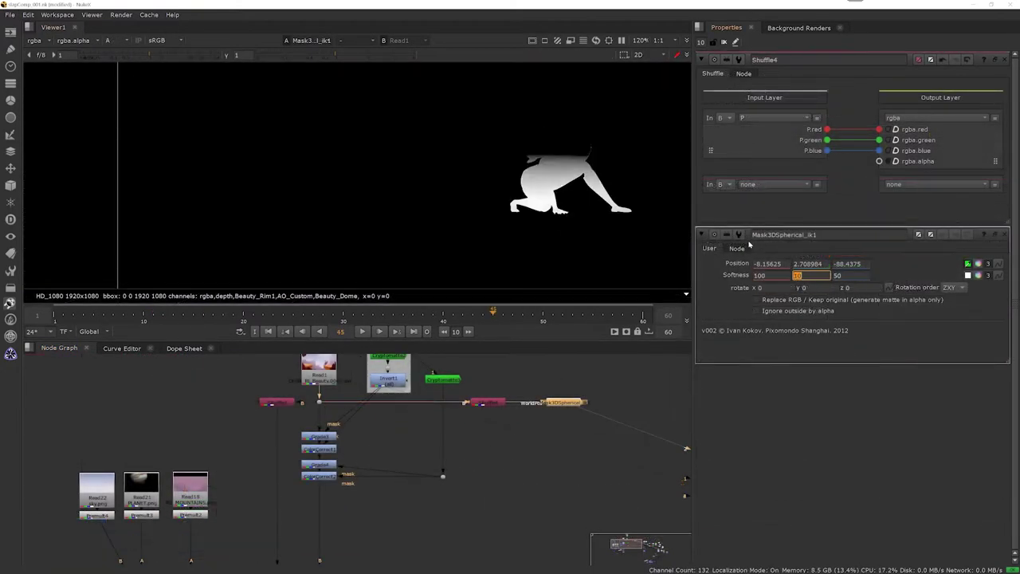
text(2)
key(shift+Tab)
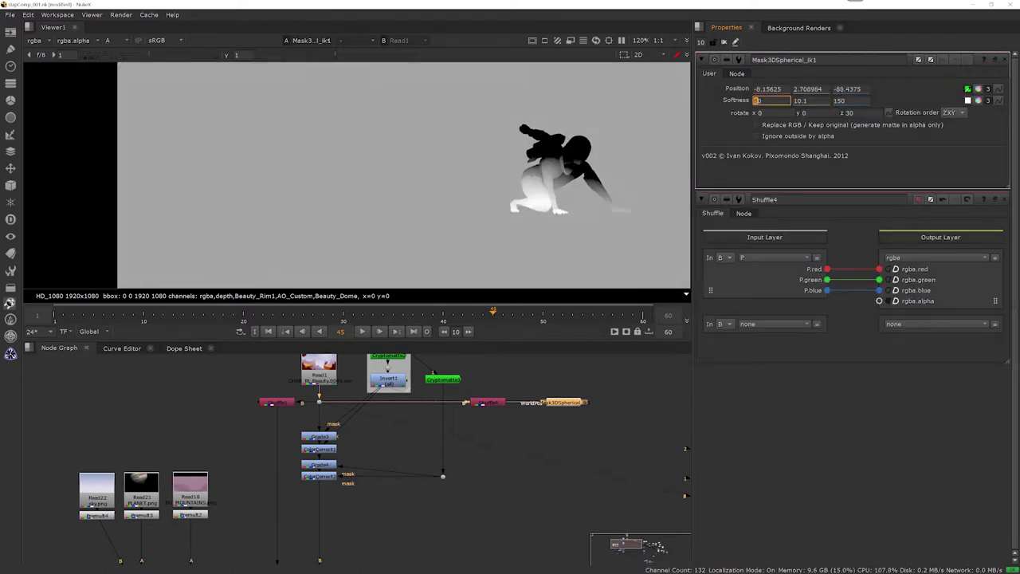
middle_drag(545, 417, 507, 403)
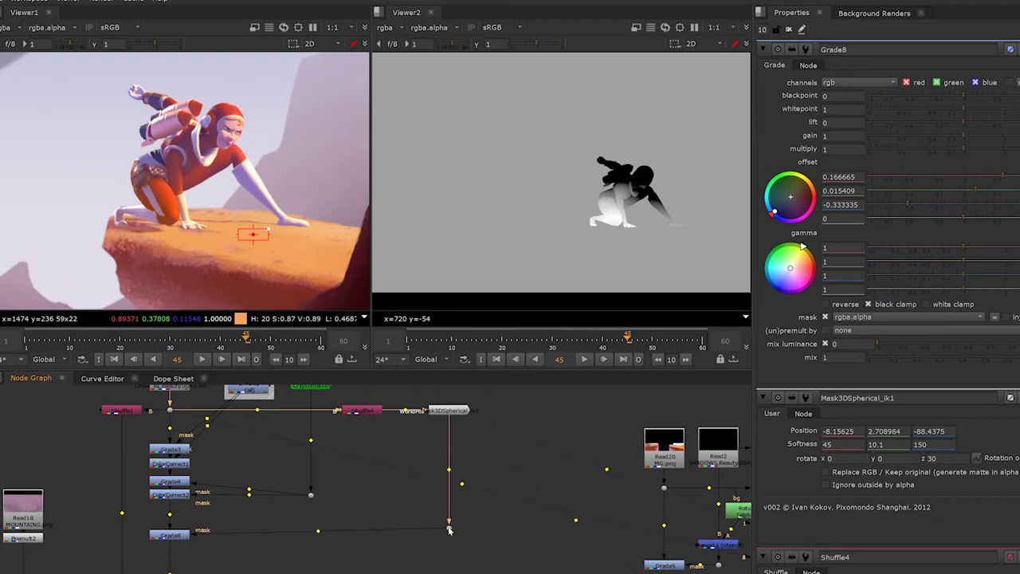
click(169, 534)
double_click(449, 410)
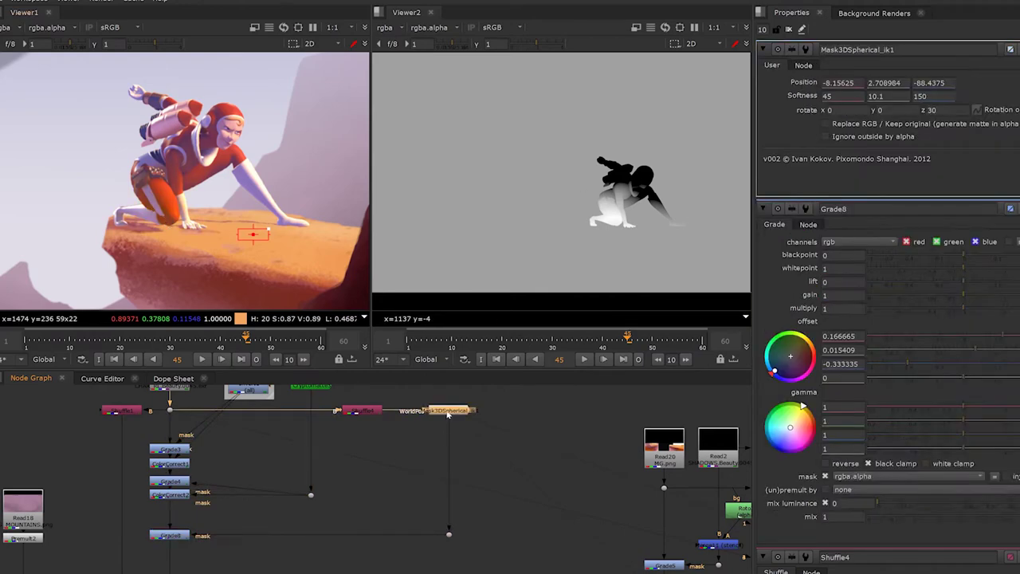
click(933, 96)
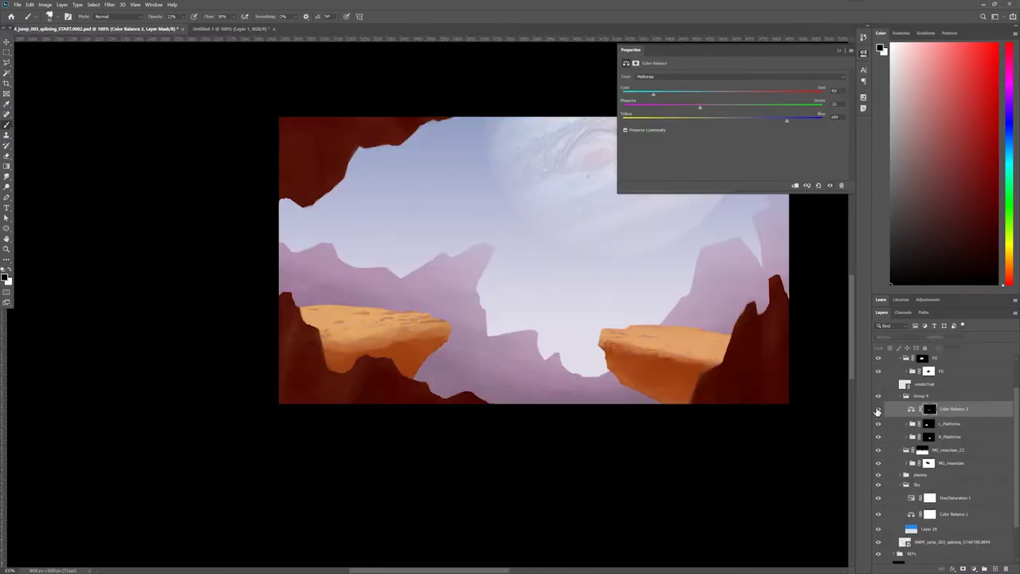
key(ctrl+minus)
key(ctrl+minus)
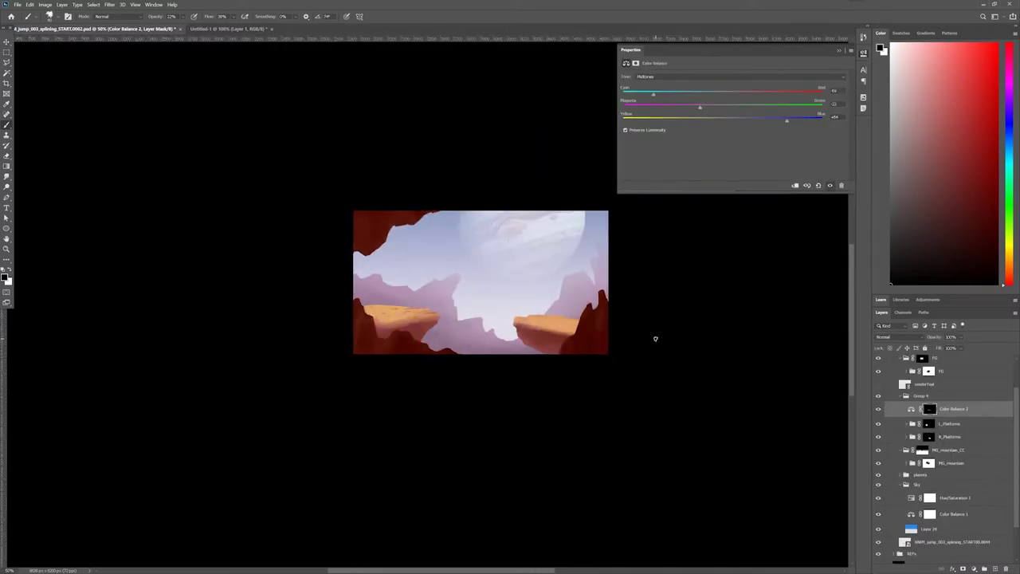
key(ctrl+plus)
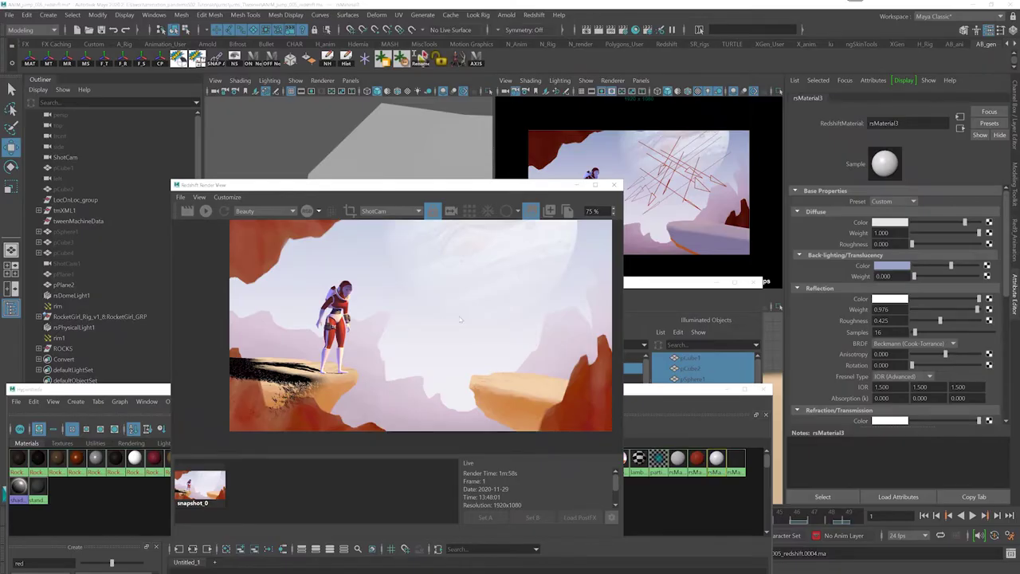
In Render Setup, build CHAR_RL from the rocket girl and strap groups and duplicate it as CHR_SHADOWS.
click(534, 14)
click(534, 14)
click(647, 30)
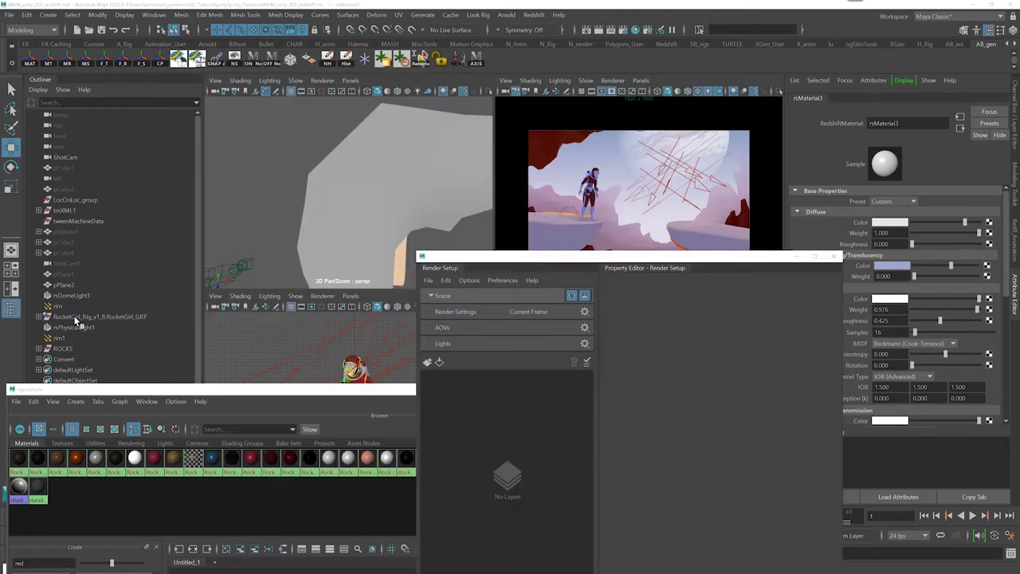
click(105, 295)
ctrl+click(106, 349)
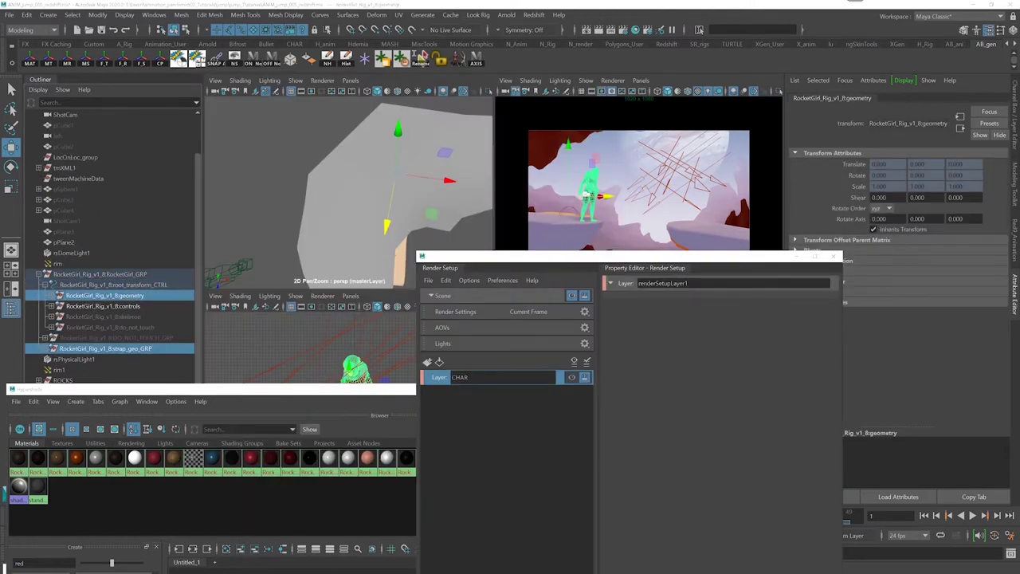
right_click(572, 379)
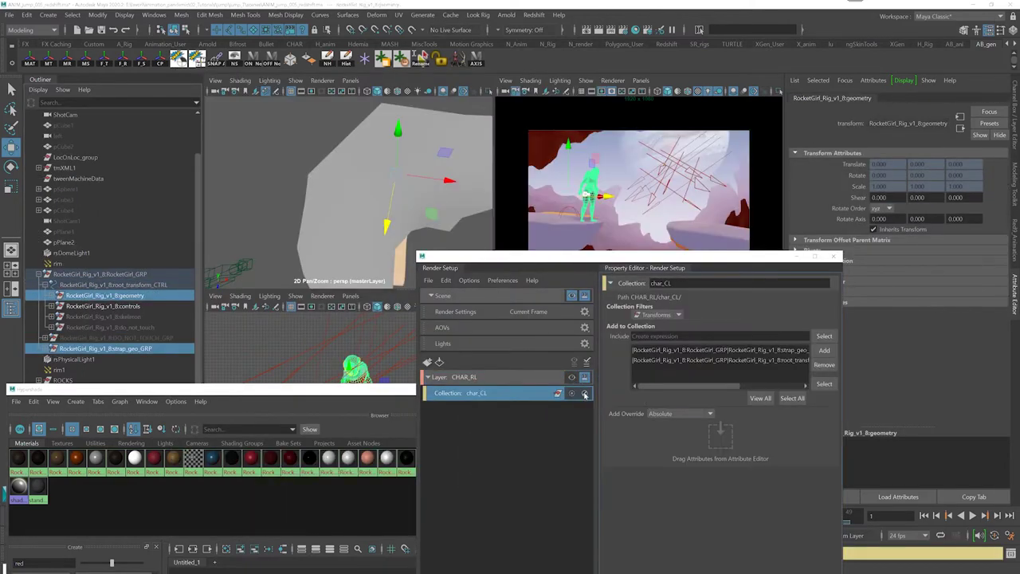
key(ctrl+d)
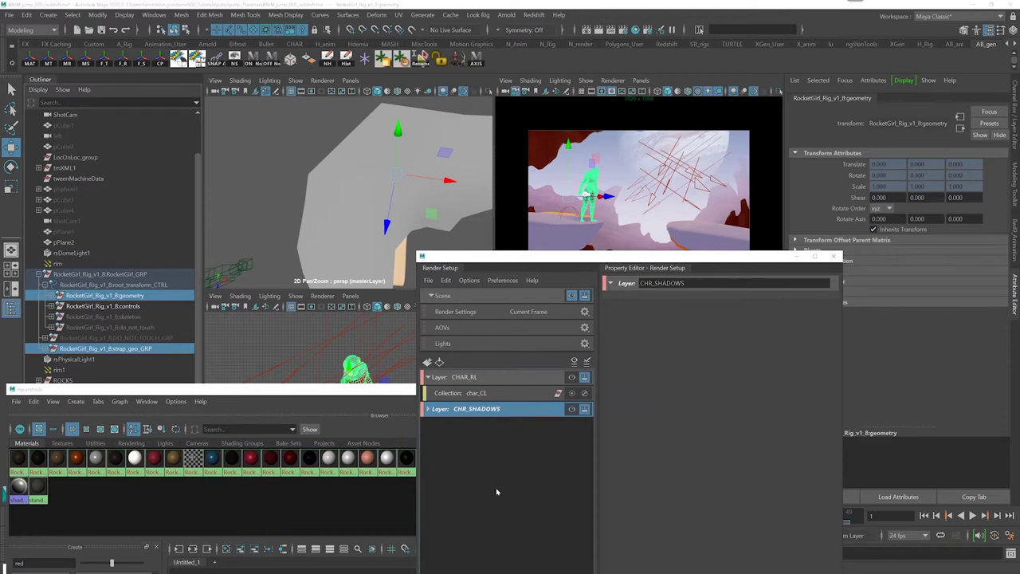
Add a Primary Ray Visible override to char_CL1, switched off, and open the render preview.
click(478, 425)
drag(511, 260, 329, 158)
click(934, 98)
drag(909, 336, 539, 343)
click(533, 14)
click(550, 38)
click(263, 209)
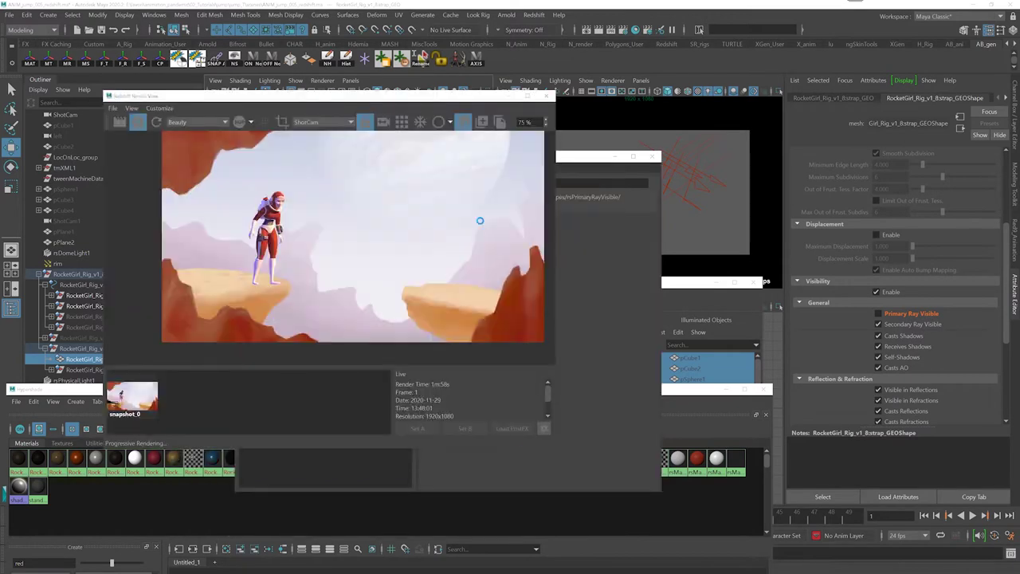
Add the ROCKS group to CHR_SHADOWS as a collection named ROCKS_CL.
click(309, 340)
click(312, 356)
click(295, 308)
drag(57, 381, 328, 365)
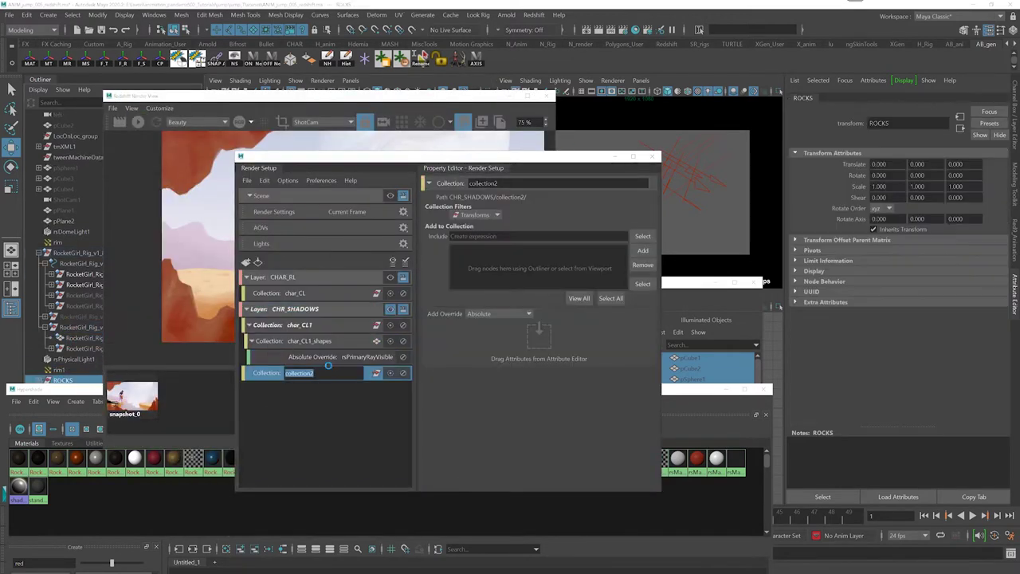
text(ROCKS_CL)
key(Return)
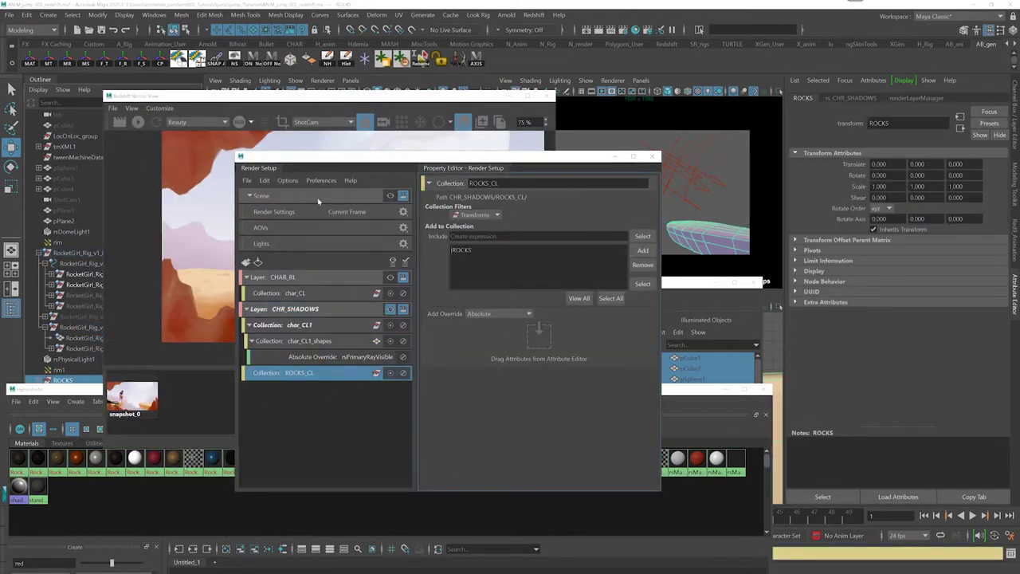
Turn off Secondary Ray Visible on the character's strap mesh in char_CL1.
click(299, 324)
click(642, 284)
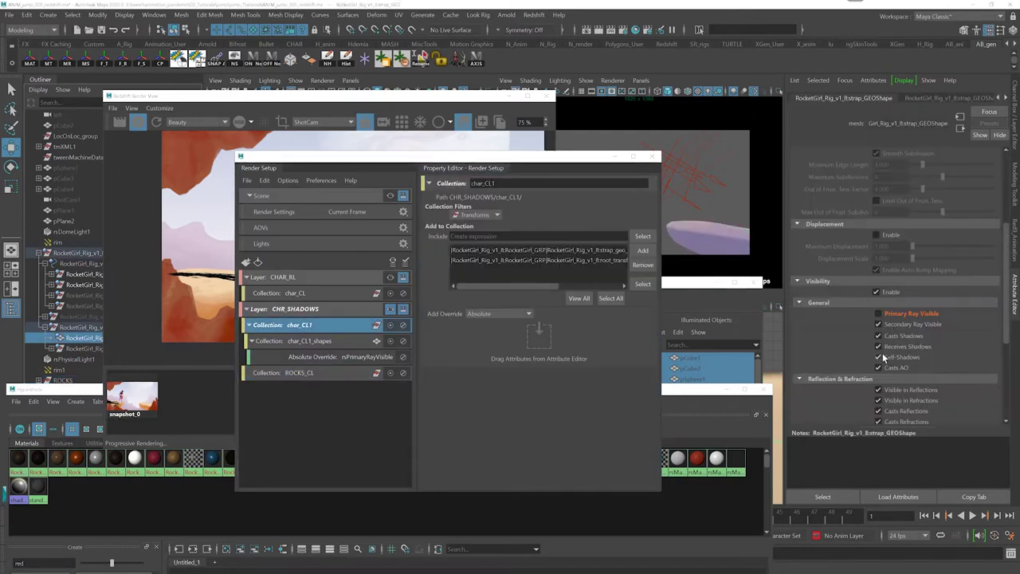
click(878, 324)
scroll(884, 405, up, 2)
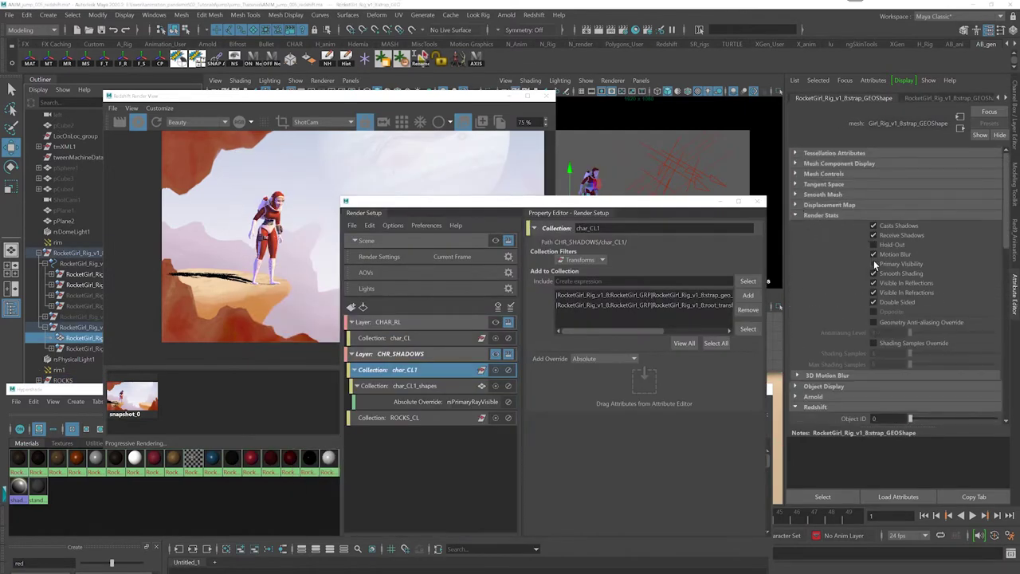
click(266, 211)
Check the render's alpha, then make CHR_SHADOWS the rendered layer instead of CHAR_RL.
drag(478, 200, 365, 120)
click(315, 145)
click(319, 164)
drag(701, 229, 840, 205)
click(588, 357)
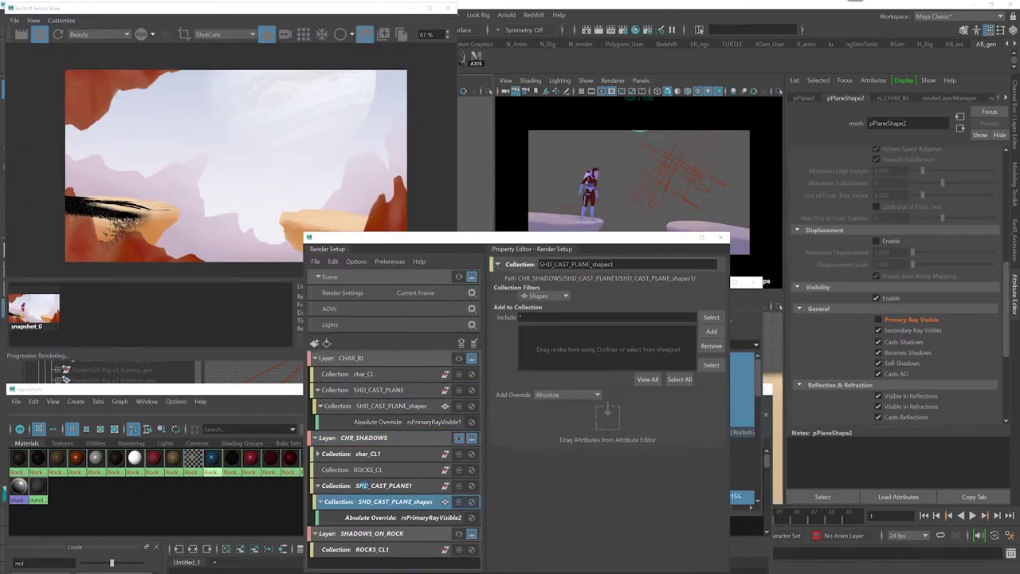
Cut SHD_CAST_PLANE1 out of CHR_SHADOWS and paste it into SHADOWS_ON_ROCK.
click(372, 533)
click(356, 486)
key(Delete)
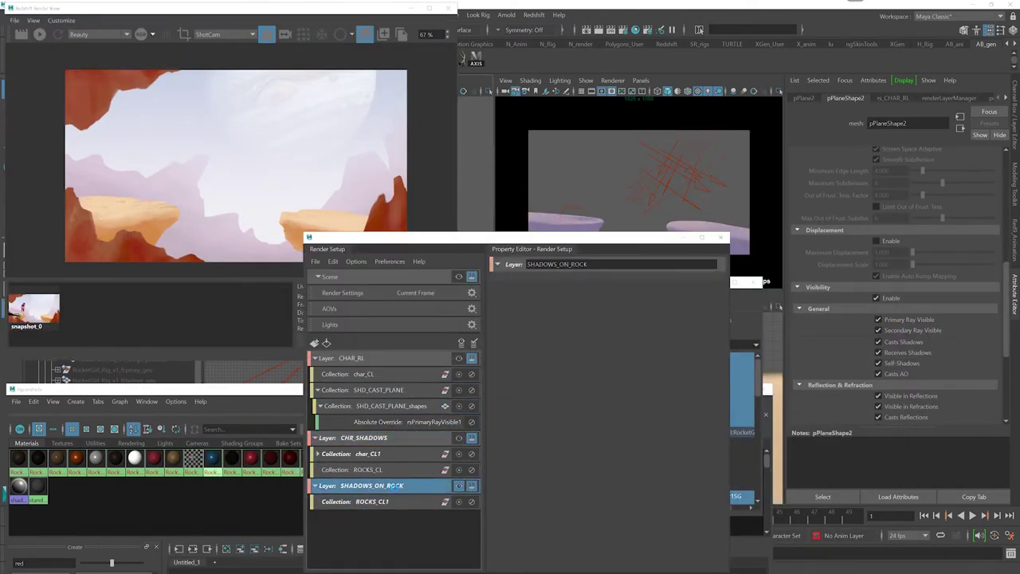
key(ctrl+v)
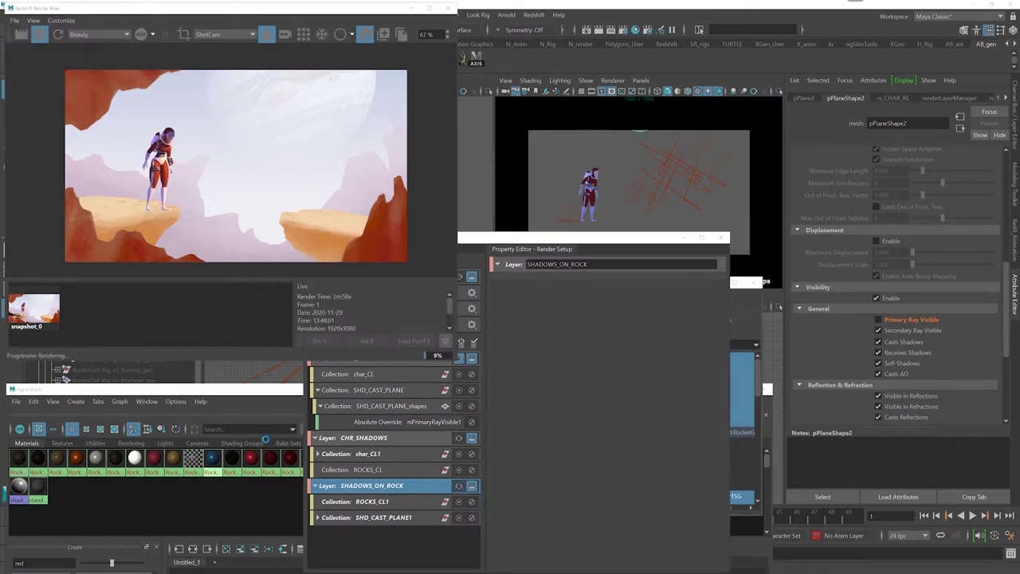
Enlarge the bottom panel and view the render's alpha channel in Redshift Render View.
click(220, 391)
drag(220, 390, 614, 367)
click(316, 38)
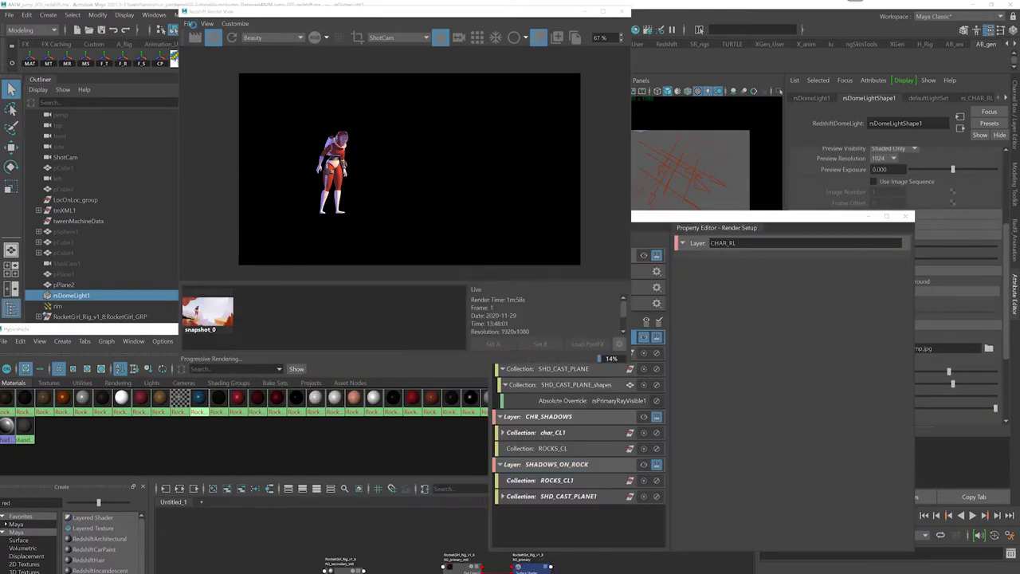
Save the Maya render, then preview the canyon, pink sky and mountain matte plates in Nuke.
click(188, 23)
click(223, 47)
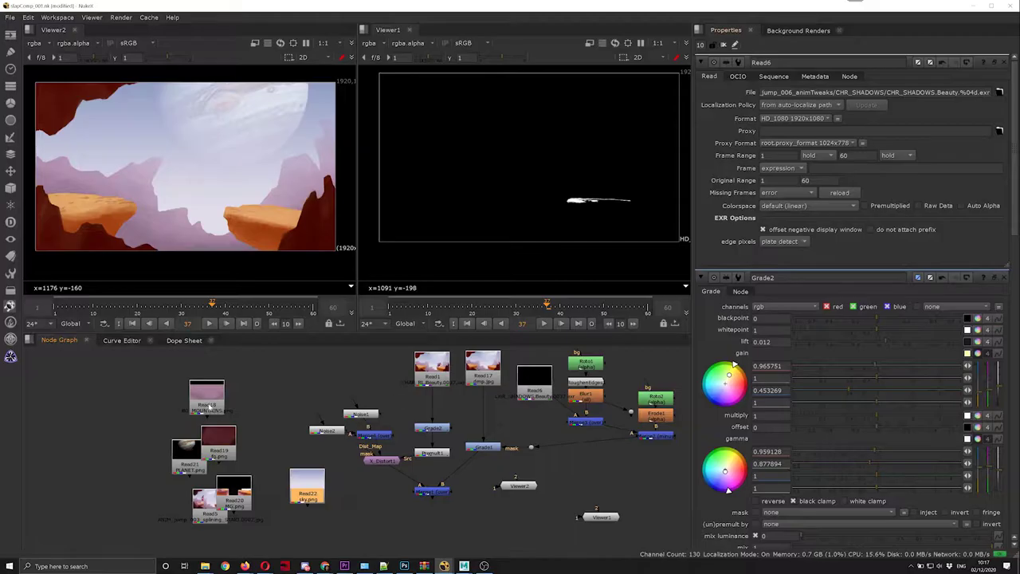
key(2)
key(3)
key(2)
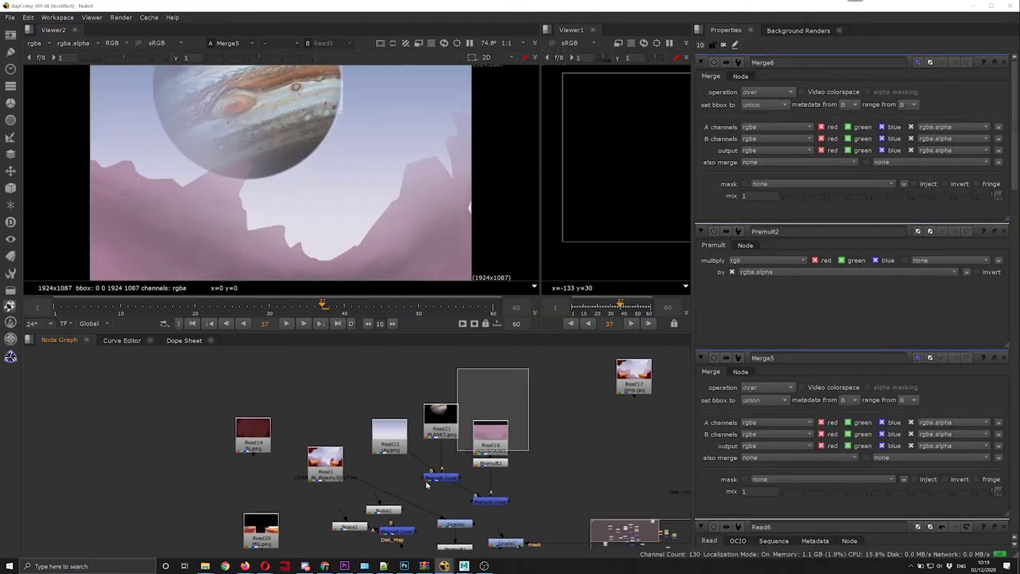
Tidy the background Read, Premult and Merge nodes in the node graph.
drag(427, 484, 352, 513)
scroll(442, 510, up, 2)
drag(507, 444, 507, 424)
scroll(478, 446, down, 3)
scroll(468, 452, up, 3)
middle_drag(468, 452, 421, 492)
Premultiply the planet plate, merge it over the sky, and check its alpha.
click(471, 431)
key(ctrl+v)
ctrl+drag(371, 449, 399, 448)
click(398, 492)
key(1)
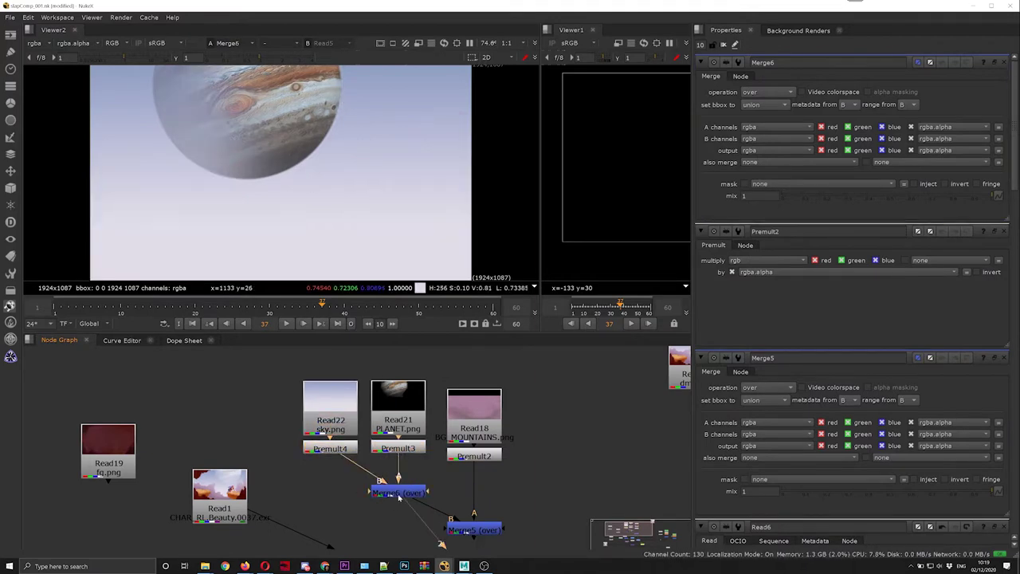
scroll(263, 430, down, 3)
click(268, 392)
scroll(359, 446, up, 2)
key(1)
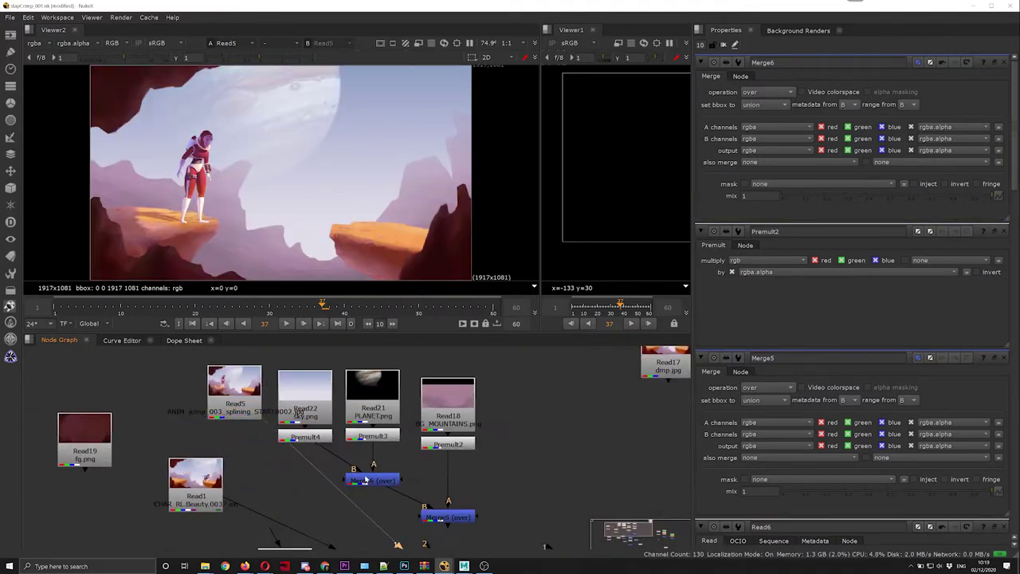
key(1)
Premultiply the MG plate and merge it over the mountains merge.
key(1)
drag(480, 372, 468, 389)
drag(526, 414, 469, 437)
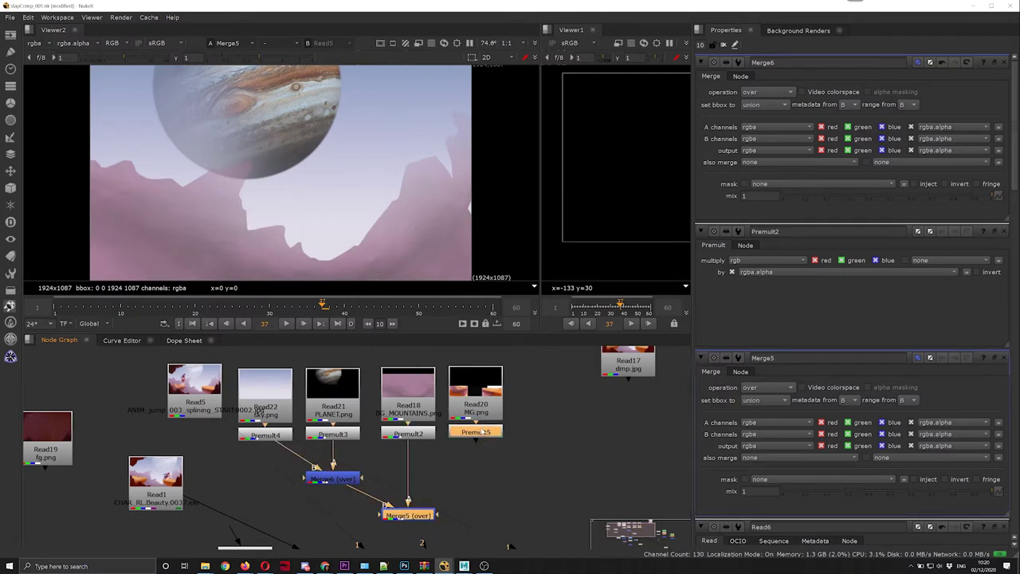
key(m)
key(1)
drag(408, 522, 475, 517)
Merge the fg cliffs plate over the chain, ending at Merge8, and view the full background.
middle_drag(522, 478, 402, 459)
drag(488, 422, 467, 379)
click(406, 428)
middle_drag(430, 502, 426, 446)
key(m)
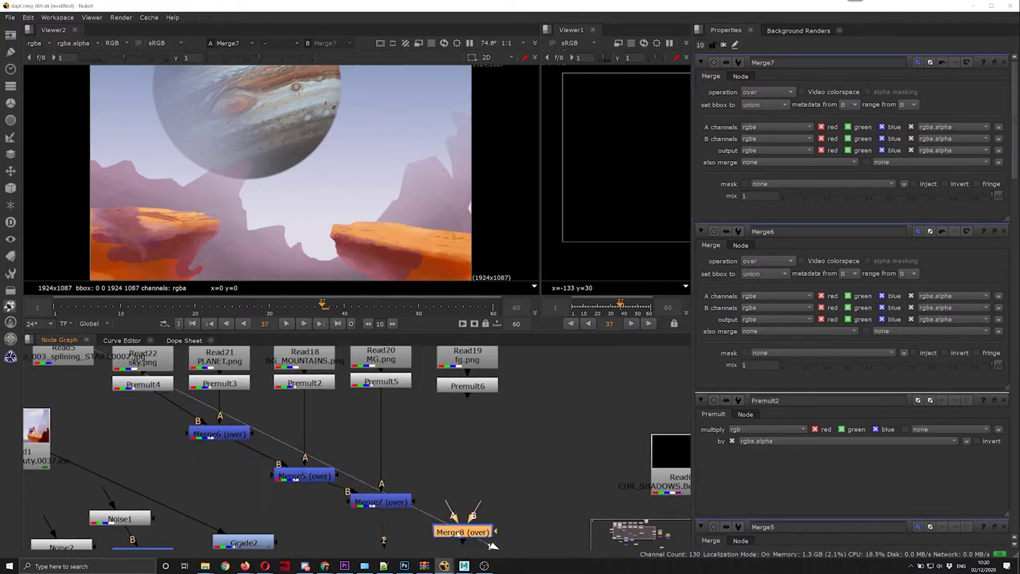
drag(434, 510, 500, 472)
middle_drag(473, 467, 478, 528)
key(1)
scroll(352, 458, down, 2)
middle_drag(389, 467, 369, 489)
Merge the character render over the background, delete the unused Write1, and view the comp.
key(1)
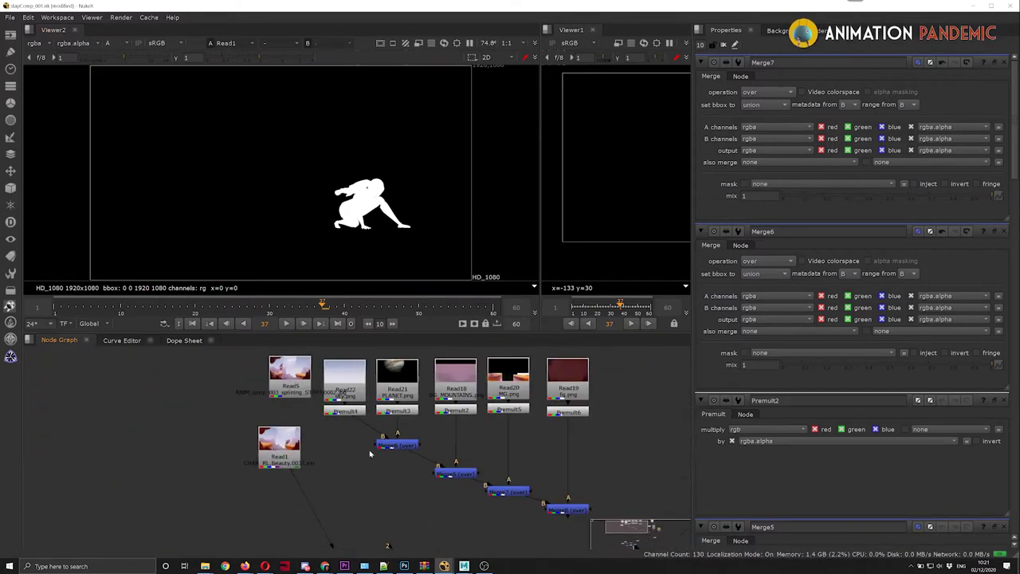
key(1)
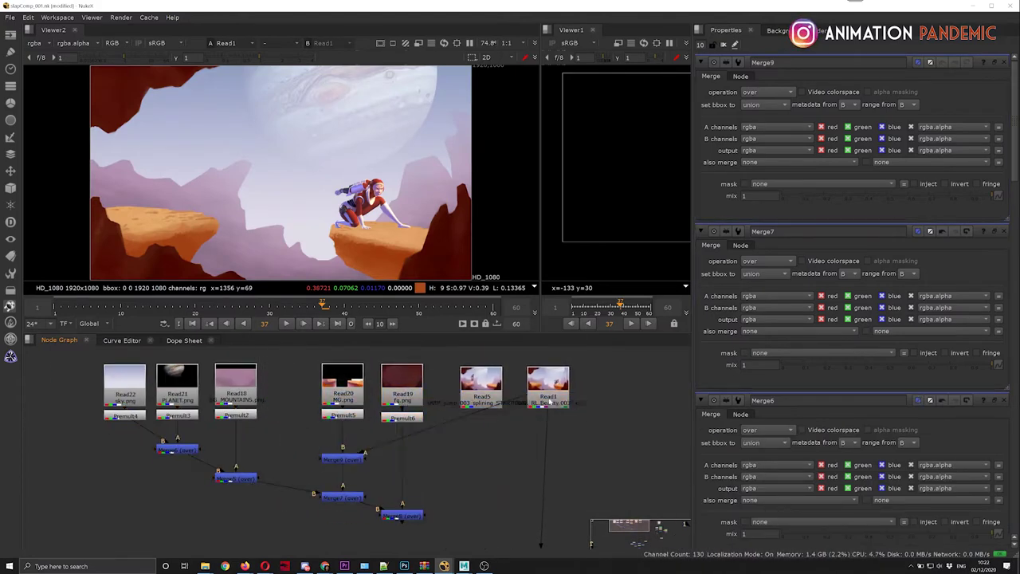
key(Delete)
click(402, 516)
key(1)
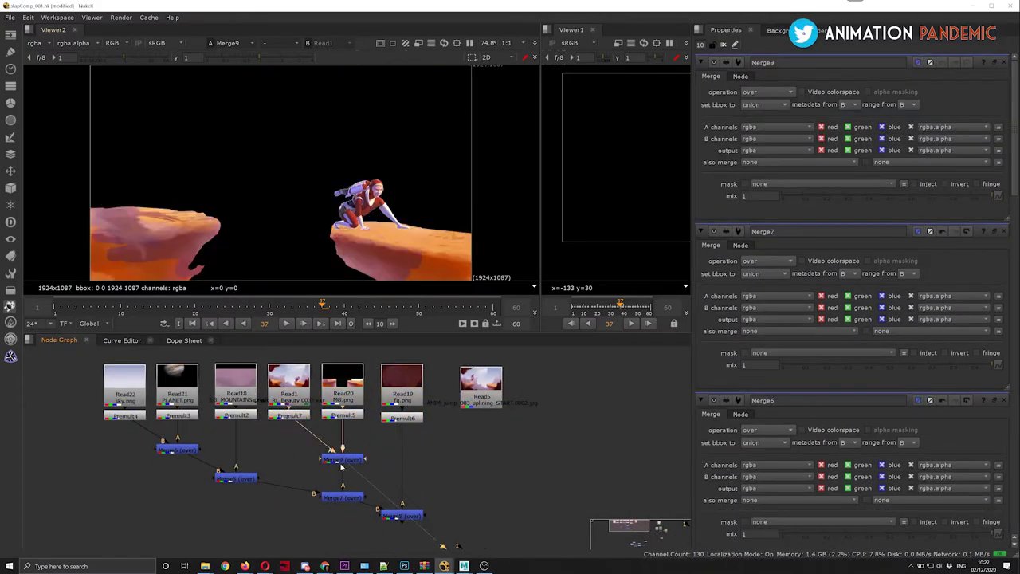
Set the planet merge Merge6 mix to 0.545 and wire Read5 in as viewer input 2.
double_click(177, 449)
drag(996, 195, 894, 198)
drag(481, 415, 556, 546)
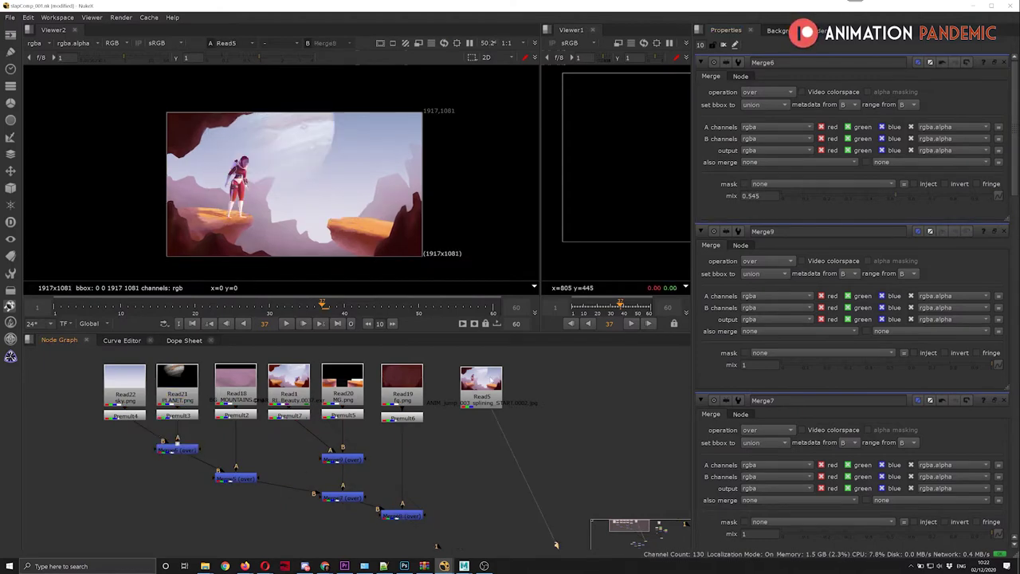
key(2)
key(2)
Insert Grade3 above the character Premult and view the graded character in the comp.
scroll(302, 200, up, 5)
drag(91, 439, 398, 478)
scroll(357, 438, down, 3)
scroll(358, 438, up, 5)
key(g)
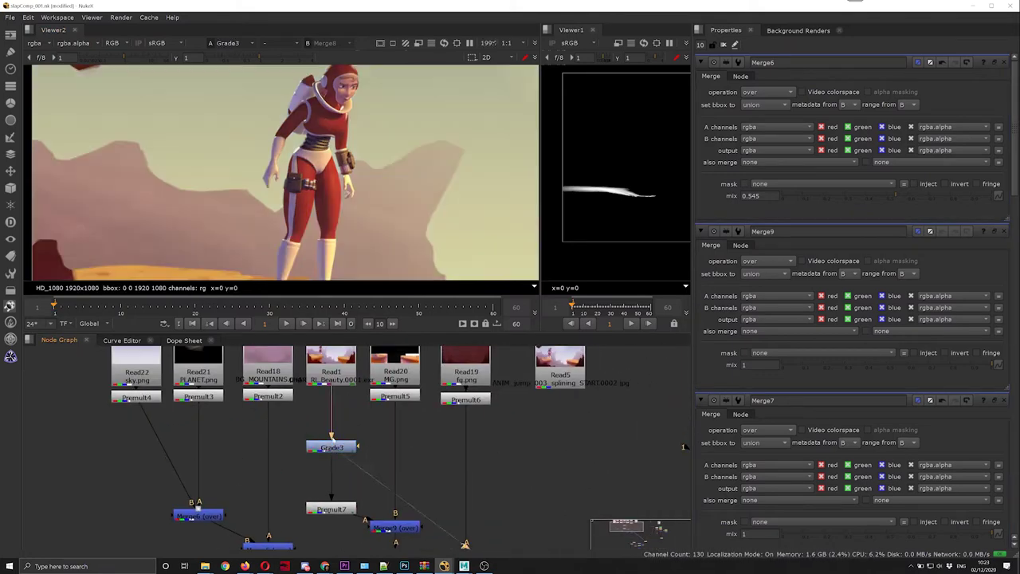
click(413, 507)
key(1)
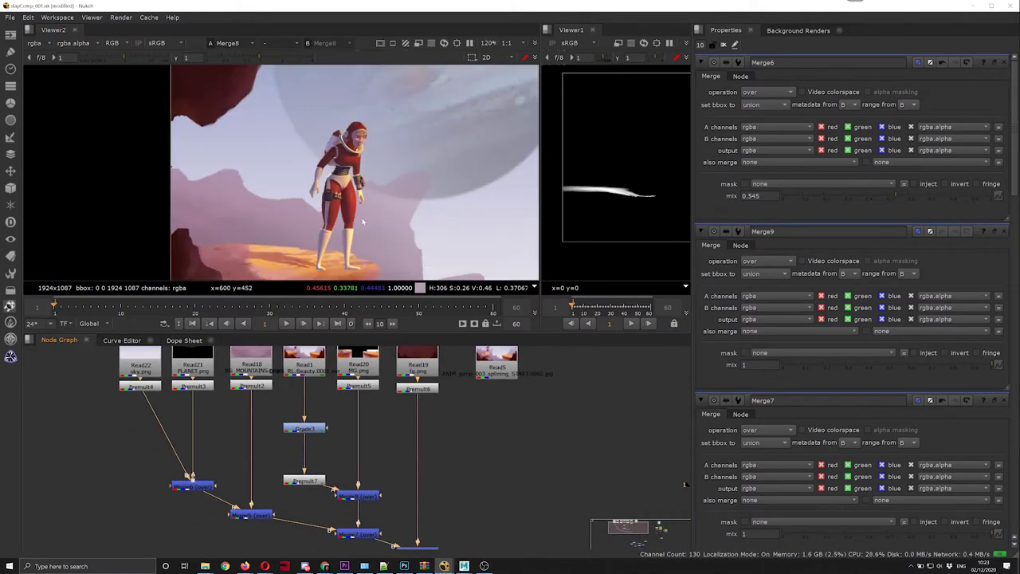
click(303, 402)
key(1)
Frame the image and compare the comp against the Read5 reference in the viewer.
scroll(411, 195, down, 3)
middle_drag(411, 195, 286, 180)
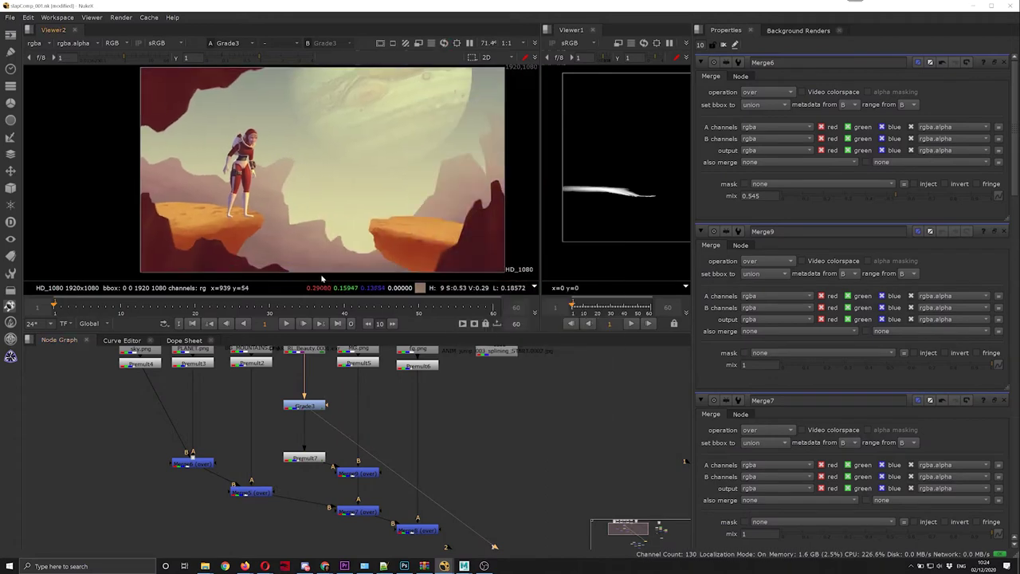
scroll(279, 176, up, 5)
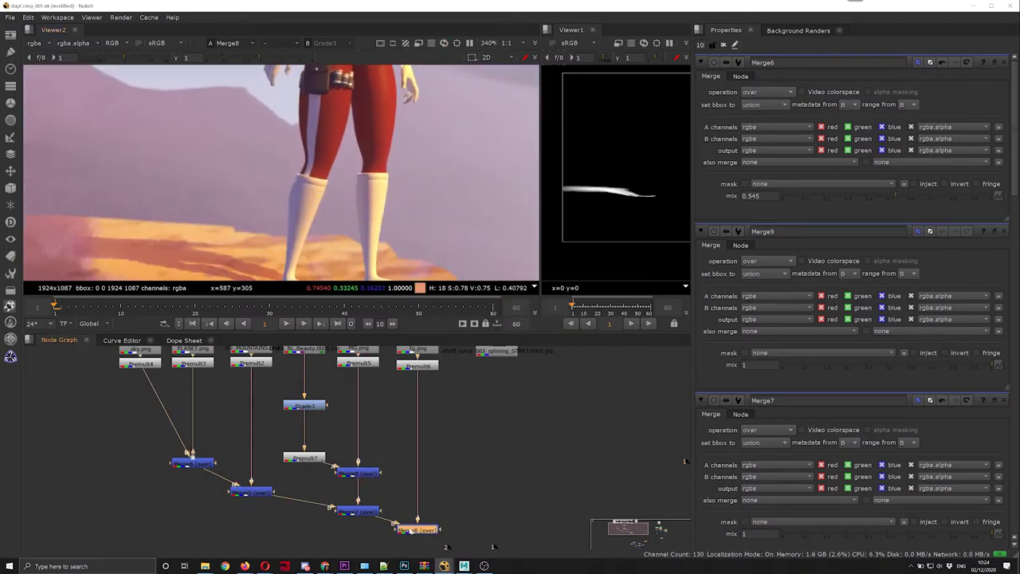
click(269, 42)
click(270, 71)
scroll(335, 160, down, 5)
scroll(334, 147, up, 3)
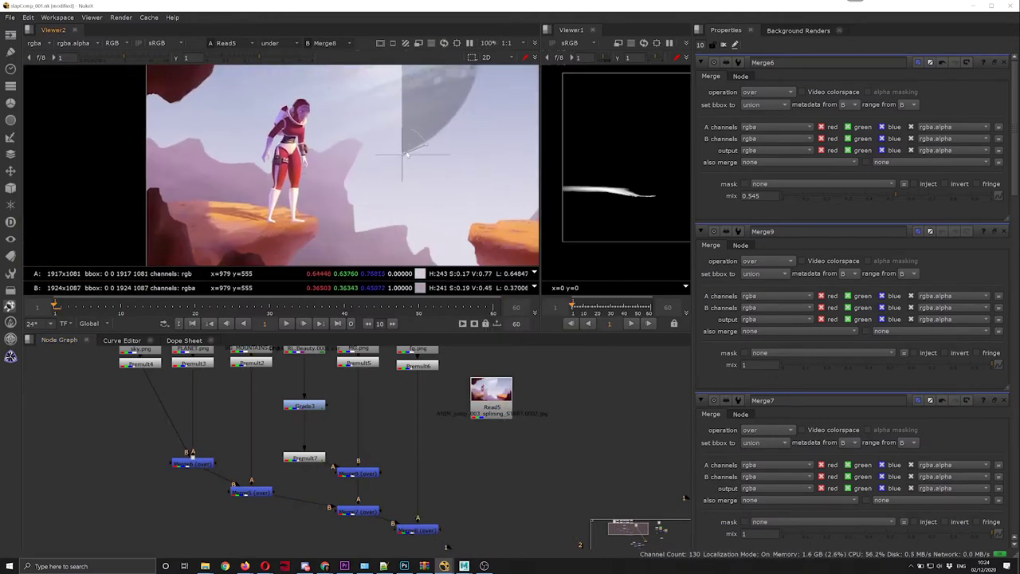
scroll(334, 143, up, 4)
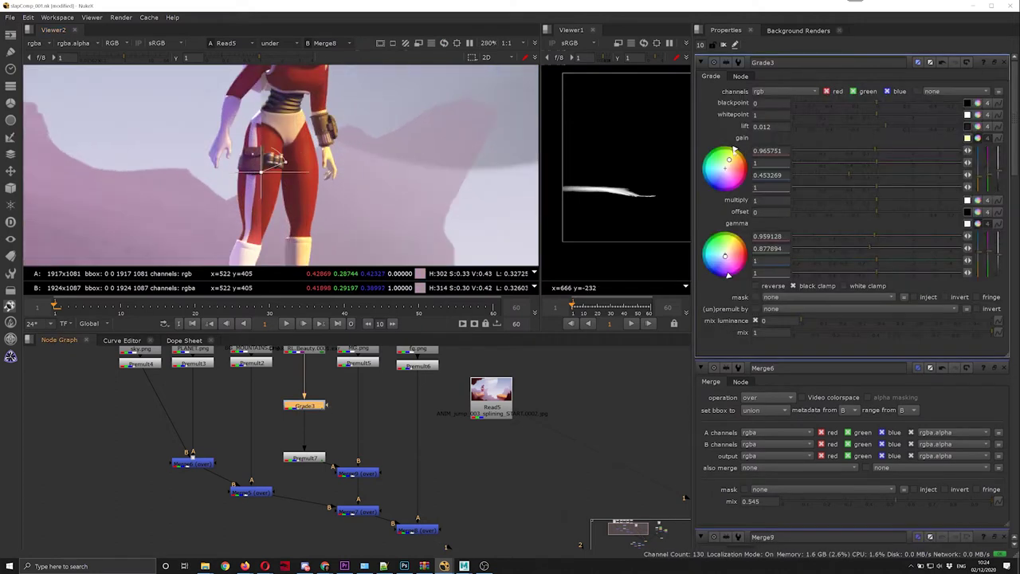
In Grade3, warm the gain, rebalance and brighten gamma, and lower the whitepoint.
click(874, 238)
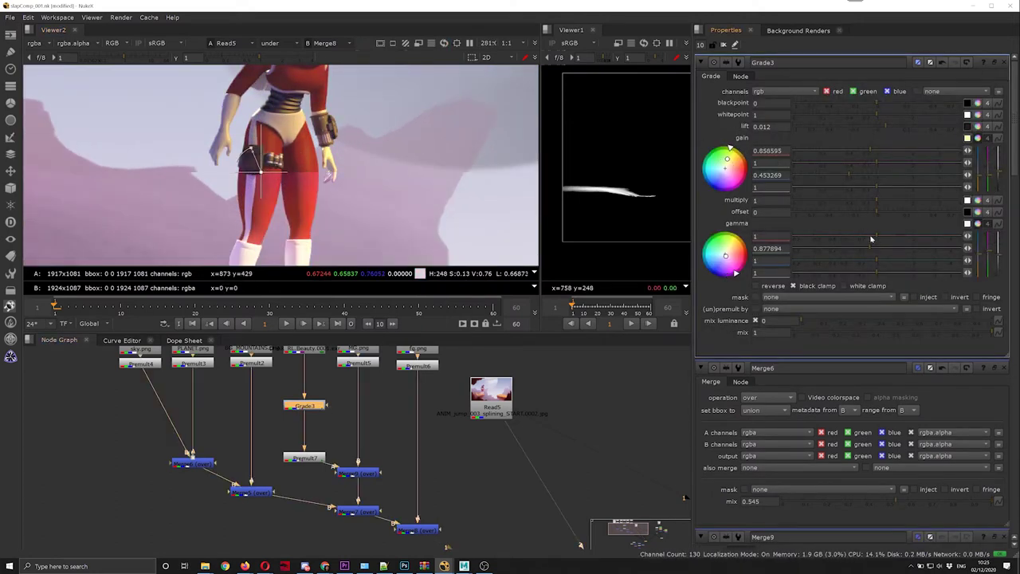
drag(709, 152, 770, 161)
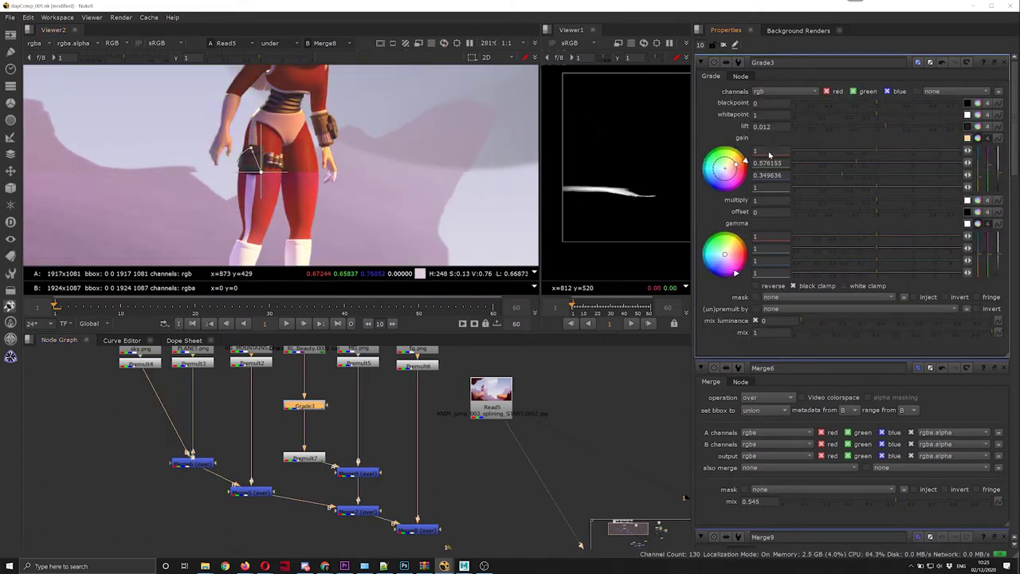
middle_drag(318, 120, 319, 164)
scroll(319, 163, up, 1)
mouse_move(724, 254)
mouse_down()
mouse_move(724, 269)
mouse_move(695, 271)
mouse_up()
click(918, 272)
drag(996, 266, 996, 255)
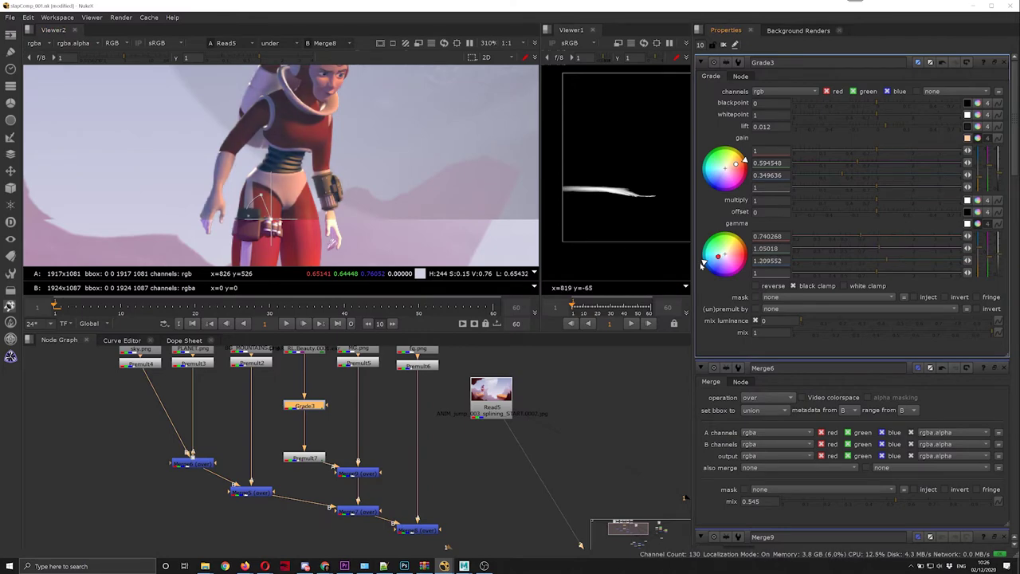
drag(704, 263, 702, 276)
middle_drag(255, 365, 308, 408)
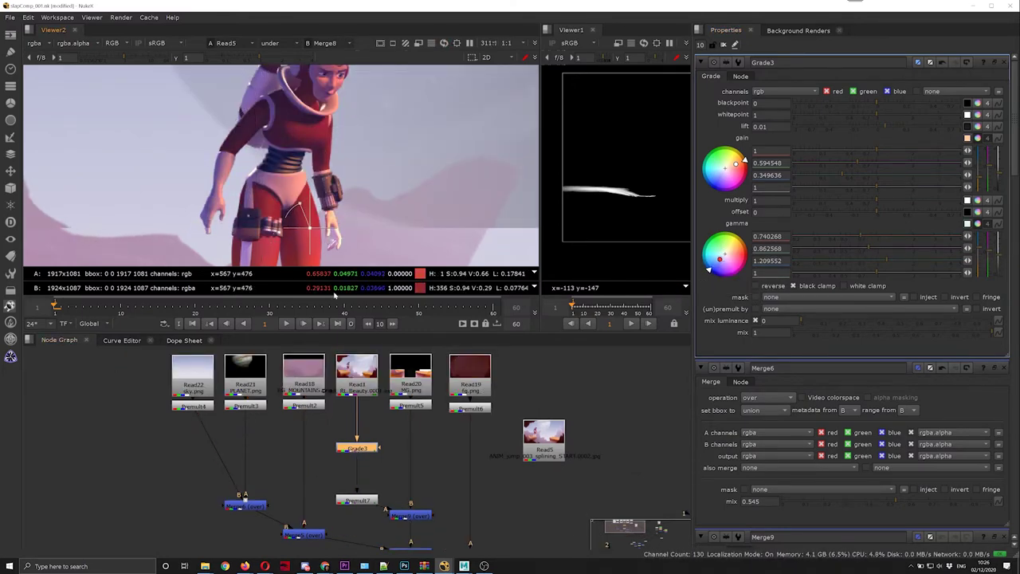
drag(877, 115, 868, 121)
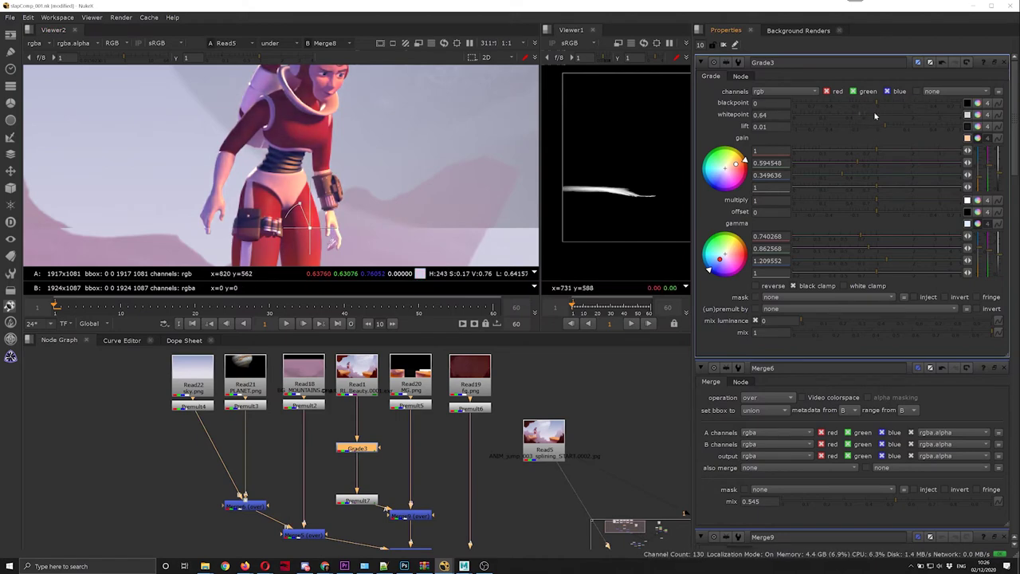
Add ColorCorrect1 after Grade3 with master saturation 1.04 and gamma 1.18.
key(c)
click(777, 91)
key(Escape)
drag(879, 136, 886, 134)
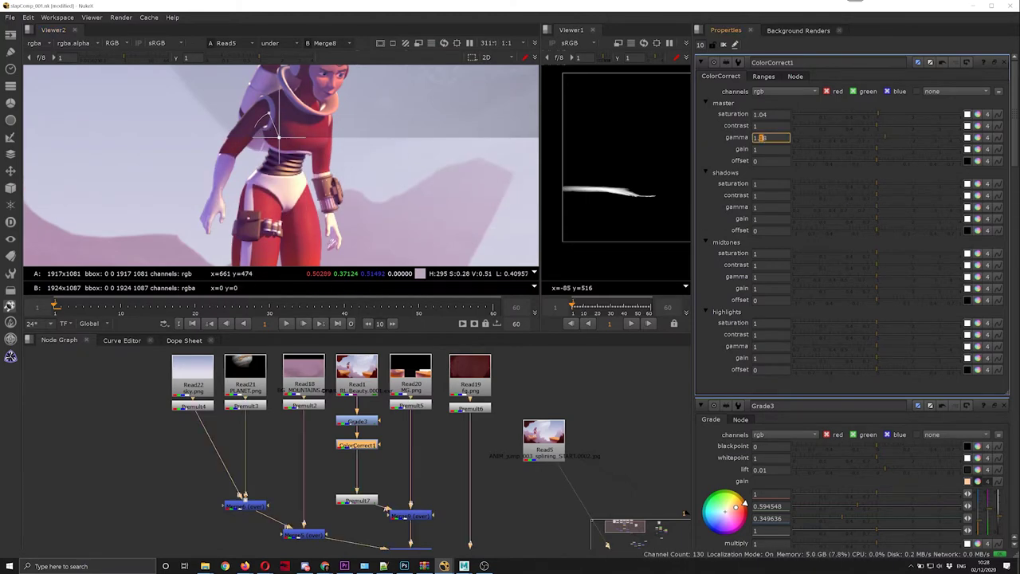
click(977, 206)
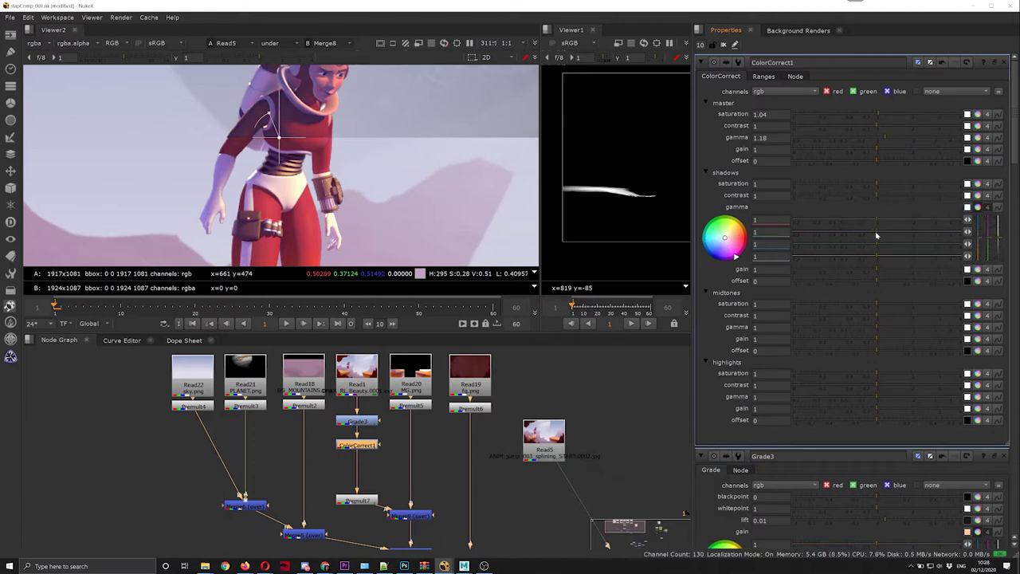
scroll(370, 227, down, 8)
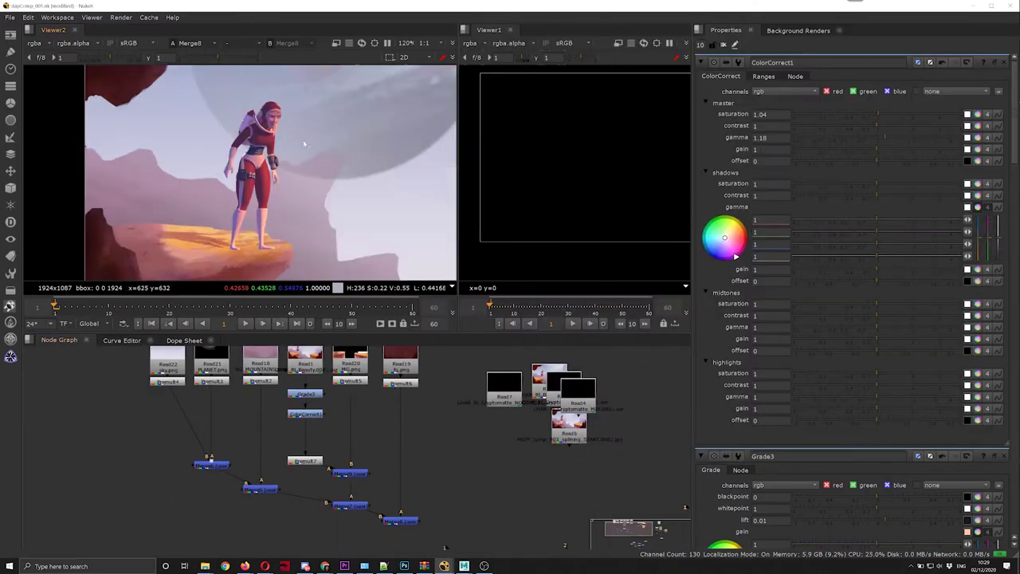
Add a Cryptomatte matte picking her arms and midriff, followed by an Invert node.
key(Tab)
text(crypto)
key(Return)
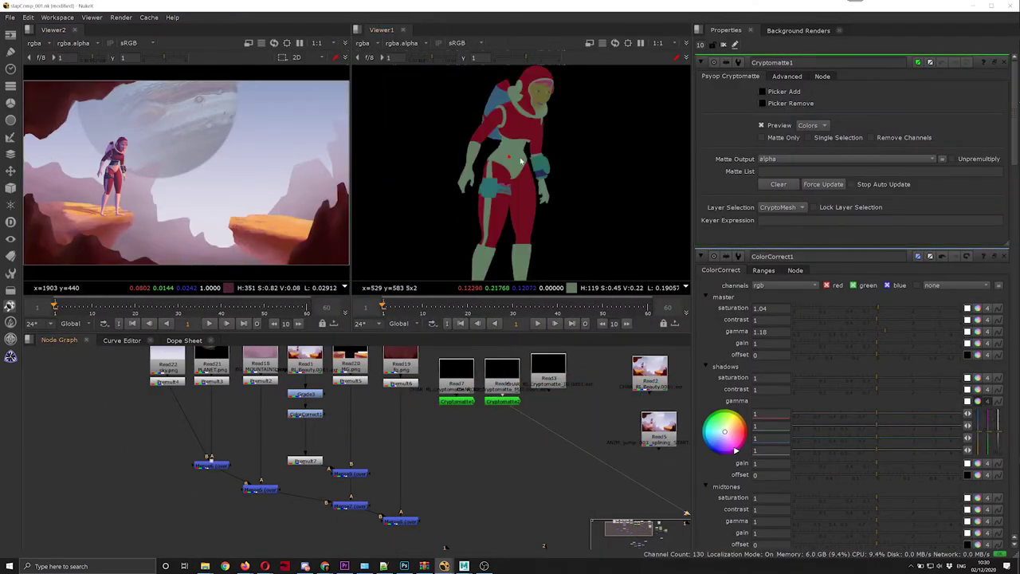
ctrl+click(523, 171)
ctrl+click(503, 158)
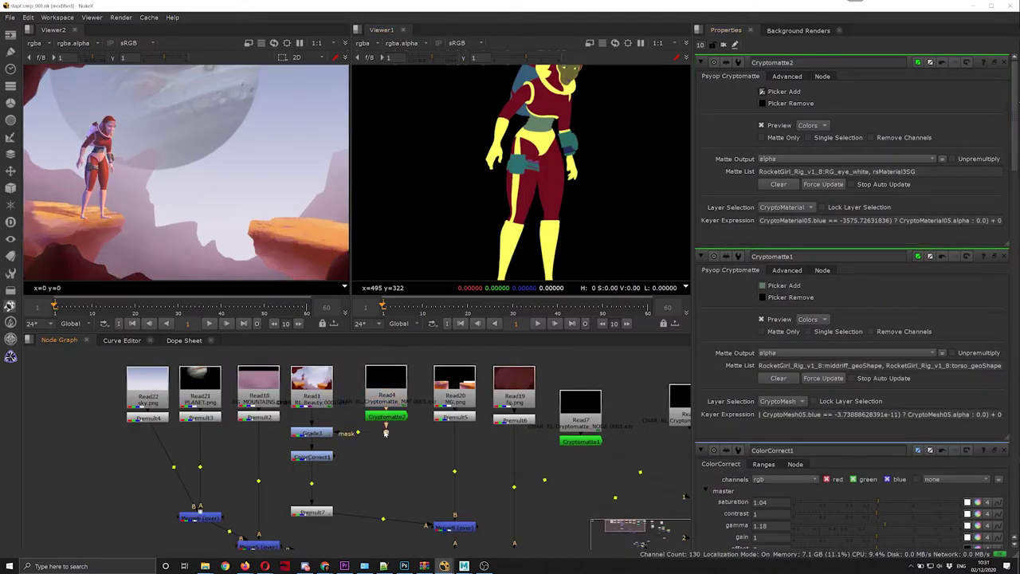
key(Tab)
text(inv)
key(Return)
Select the grade and colour-correction nodes and frame the character's head.
drag(322, 438, 349, 426)
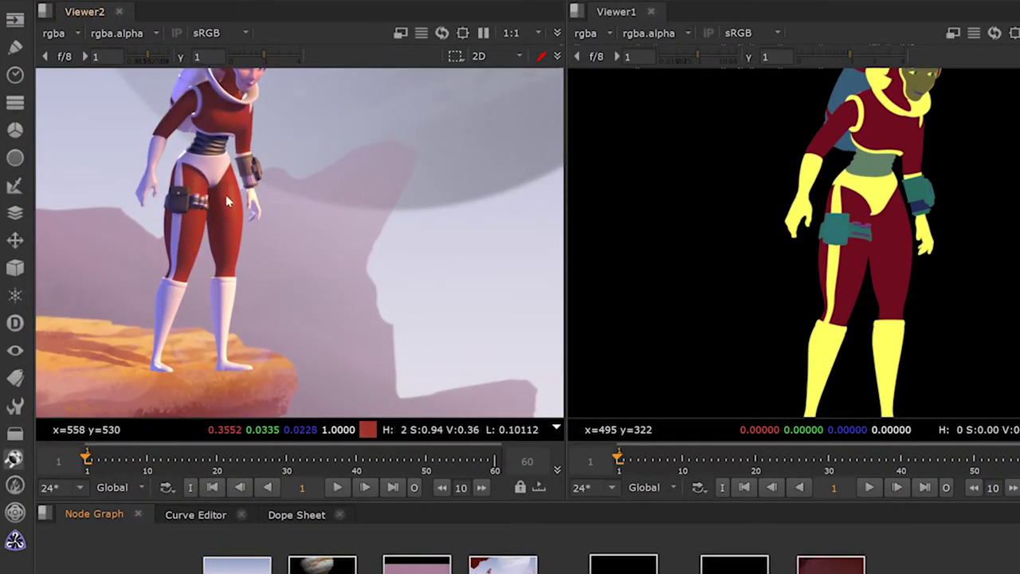
middle_drag(232, 198, 321, 271)
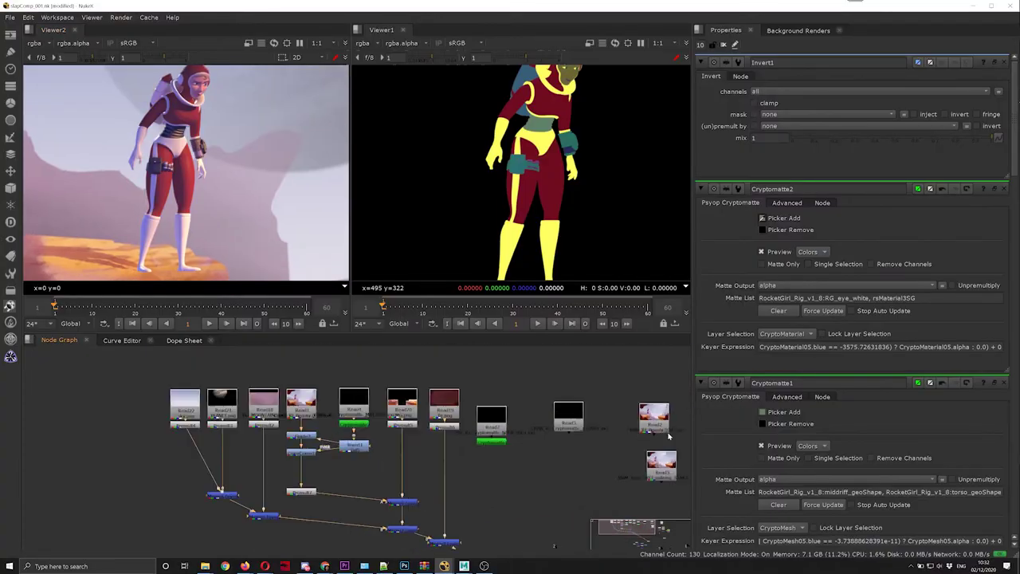
scroll(417, 293, down, 5)
scroll(417, 294, up, 8)
scroll(259, 203, down, 4)
scroll(160, 183, up, 3)
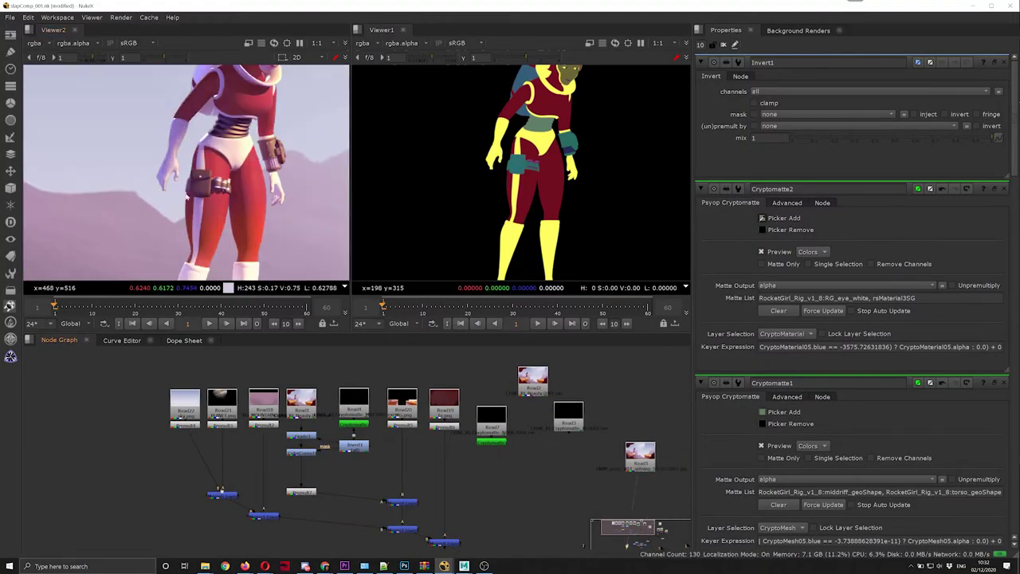
scroll(589, 542, up, 3)
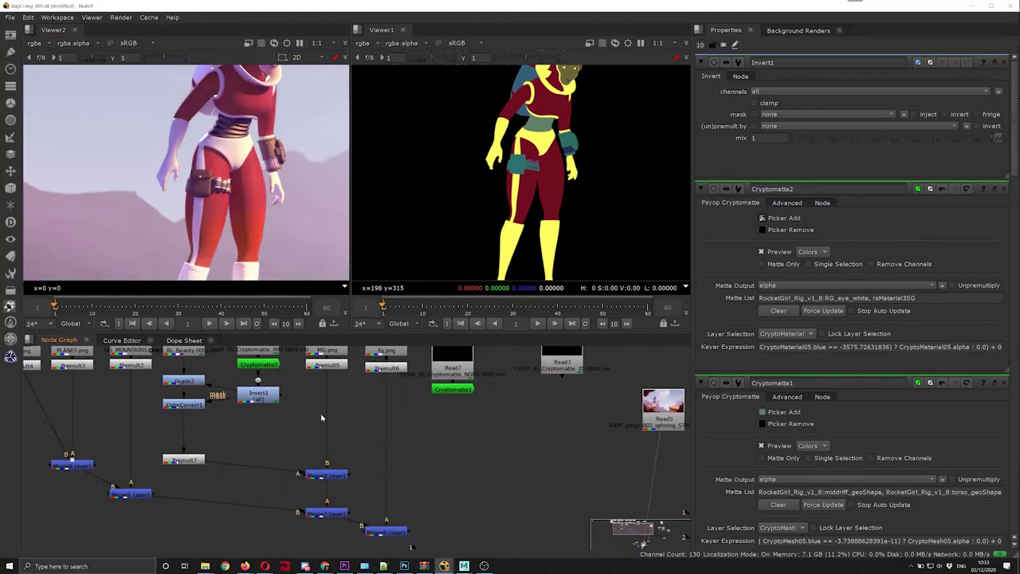
Disable the grade with D to compare before and after, then open its settings.
click(193, 385)
key(d)
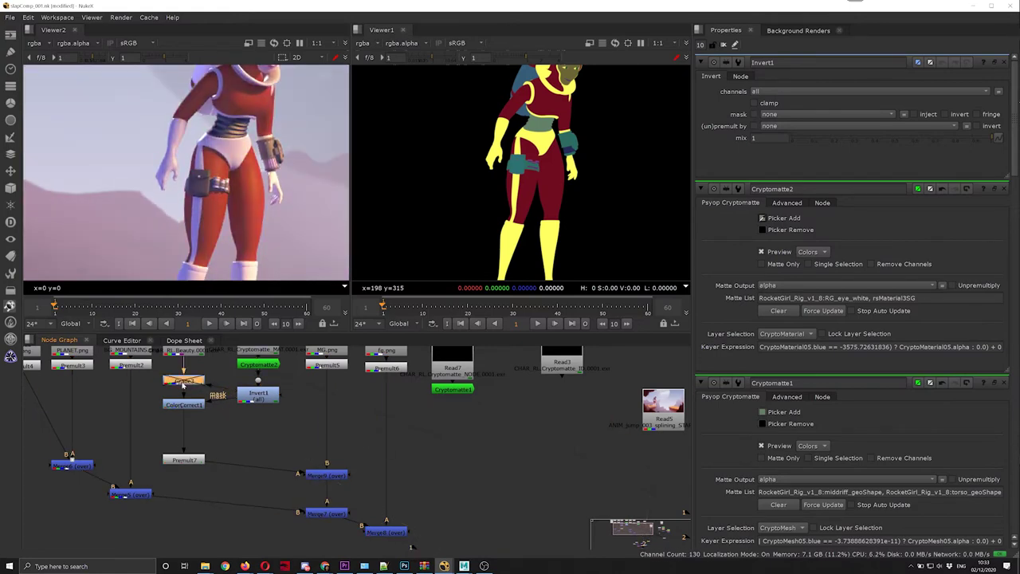
click(282, 405)
double_click(183, 381)
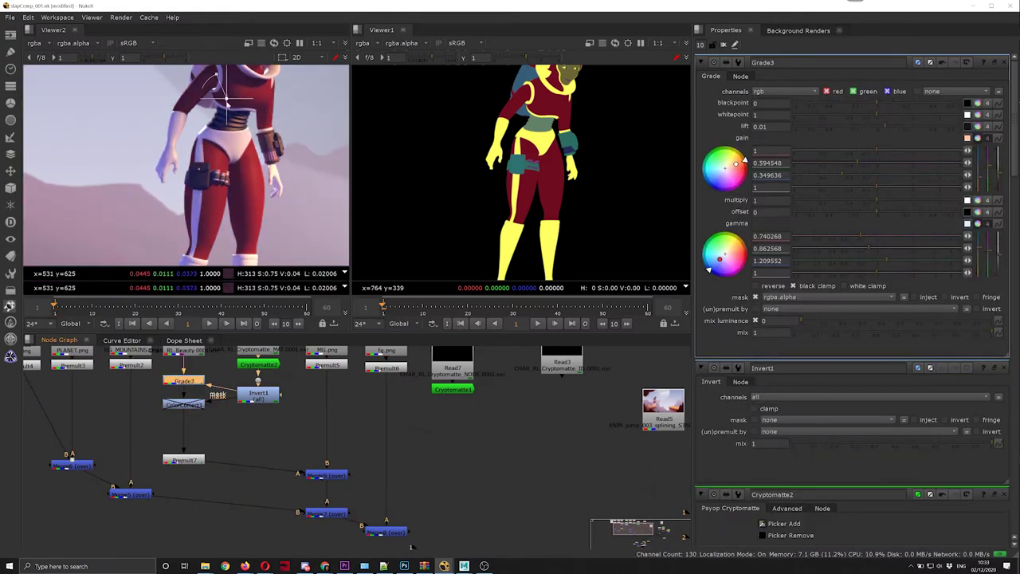
drag(663, 401, 451, 482)
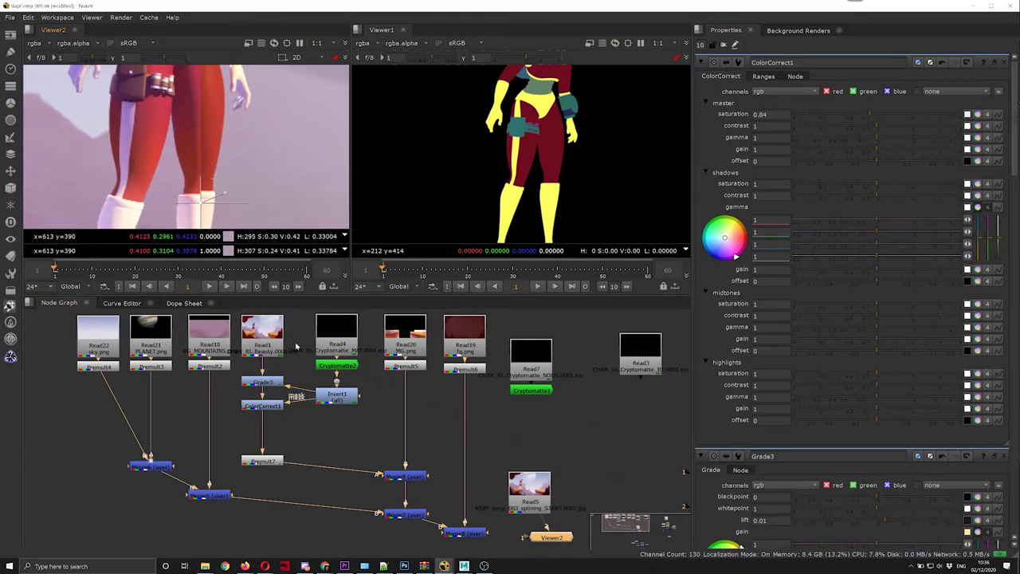
Split the suit colour correction's midtone and master gamma into per-channel values, viewing the suit.
double_click(262, 382)
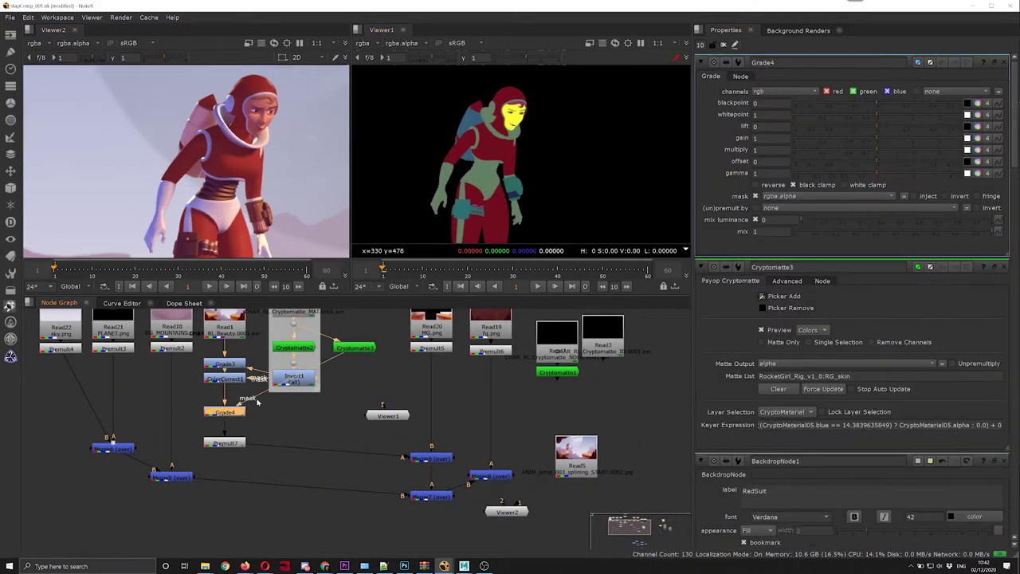
key(2)
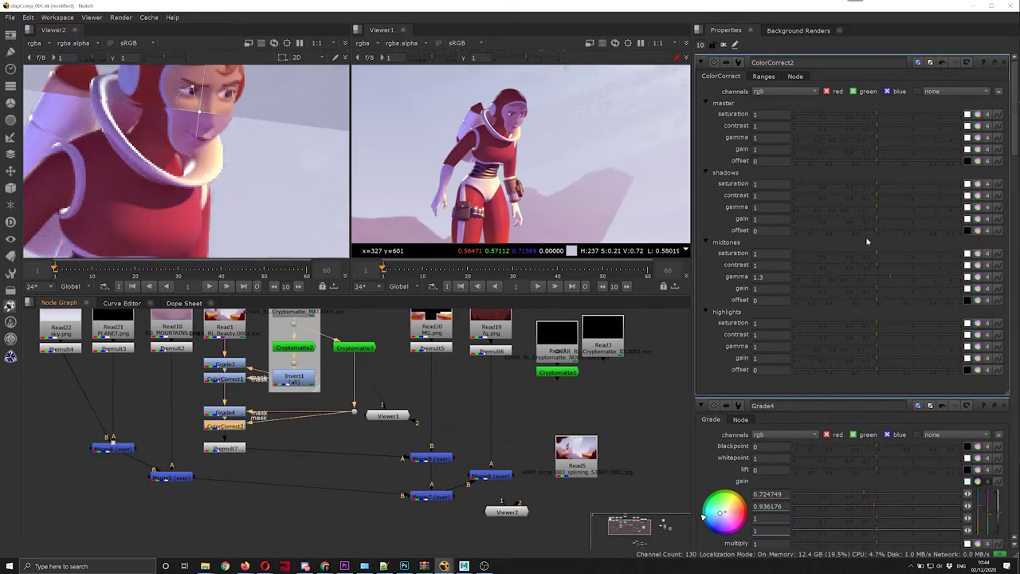
click(977, 277)
scroll(184, 160, down, 3)
right_click(239, 105)
key(f)
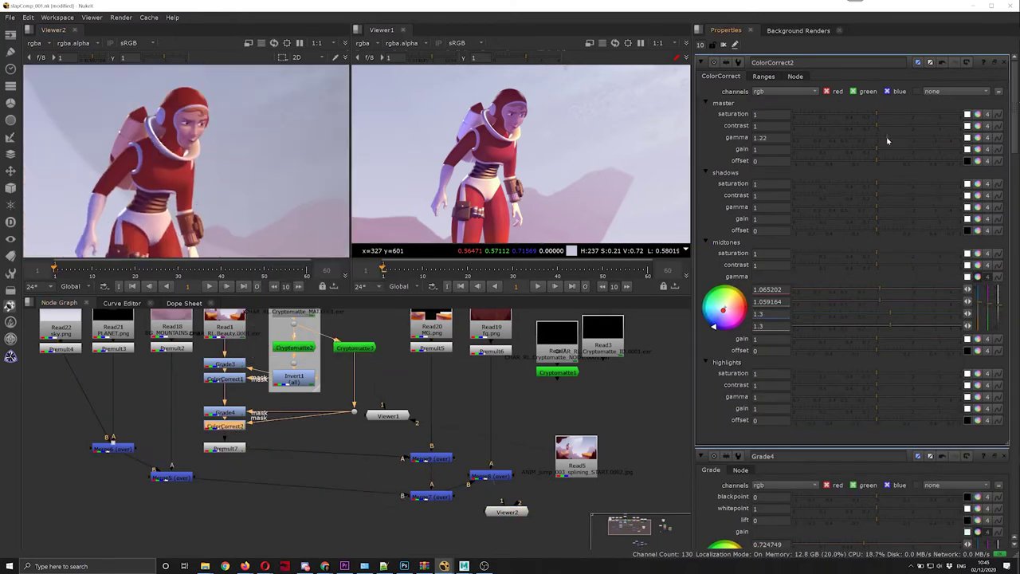
click(977, 137)
Shift ColorCorrect1's shadows gamma colour wheel to retint the shadows.
click(224, 412)
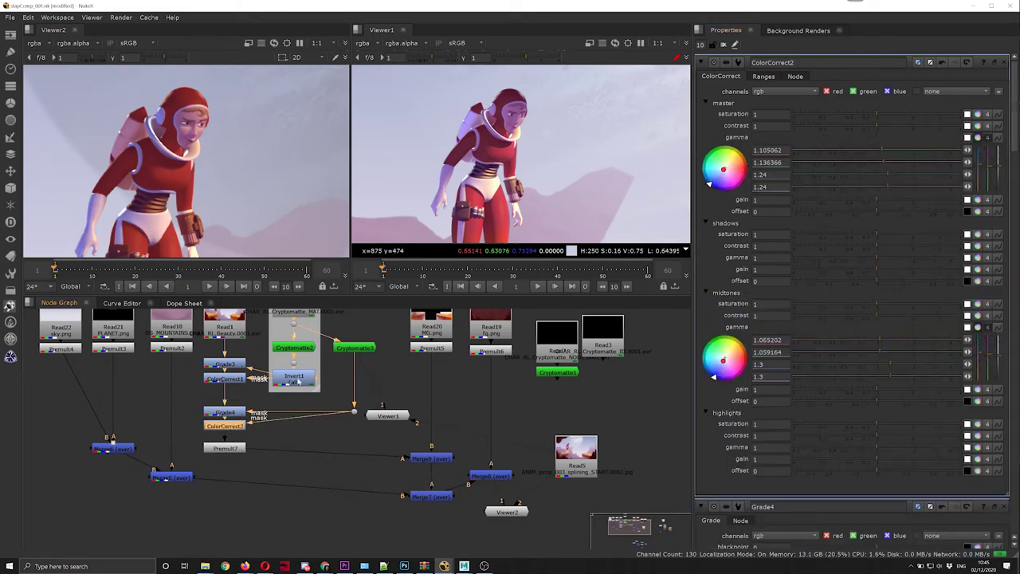
double_click(224, 378)
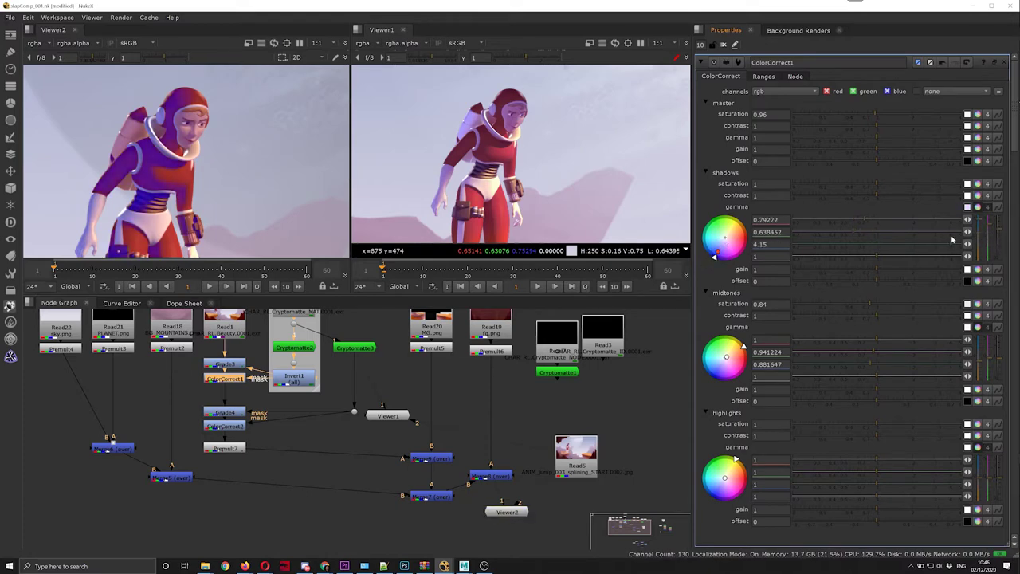
drag(714, 255, 712, 253)
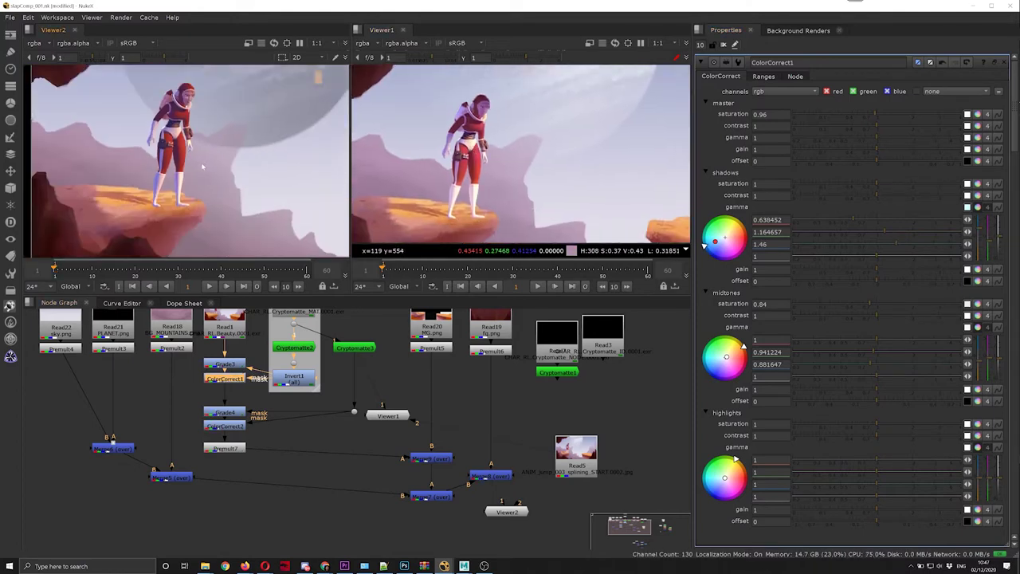
double_click(226, 365)
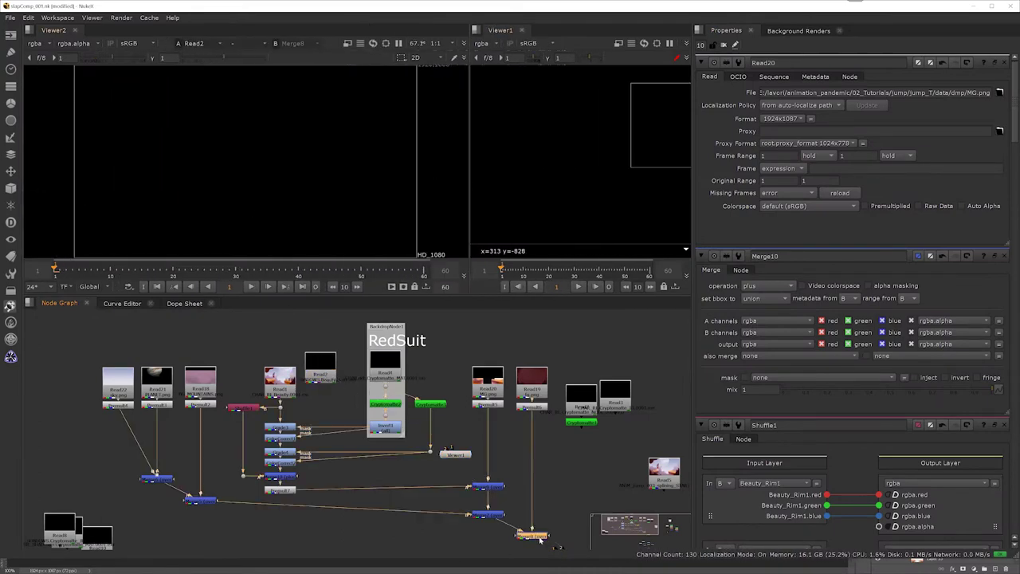
Add Grade5 under the midground plate, masked by the character's shadow pass from Read2.
key(1)
middle_drag(543, 385, 423, 346)
scroll(423, 344, up, 1)
key(g)
scroll(461, 419, up, 1)
drag(461, 419, 496, 404)
drag(433, 422, 439, 427)
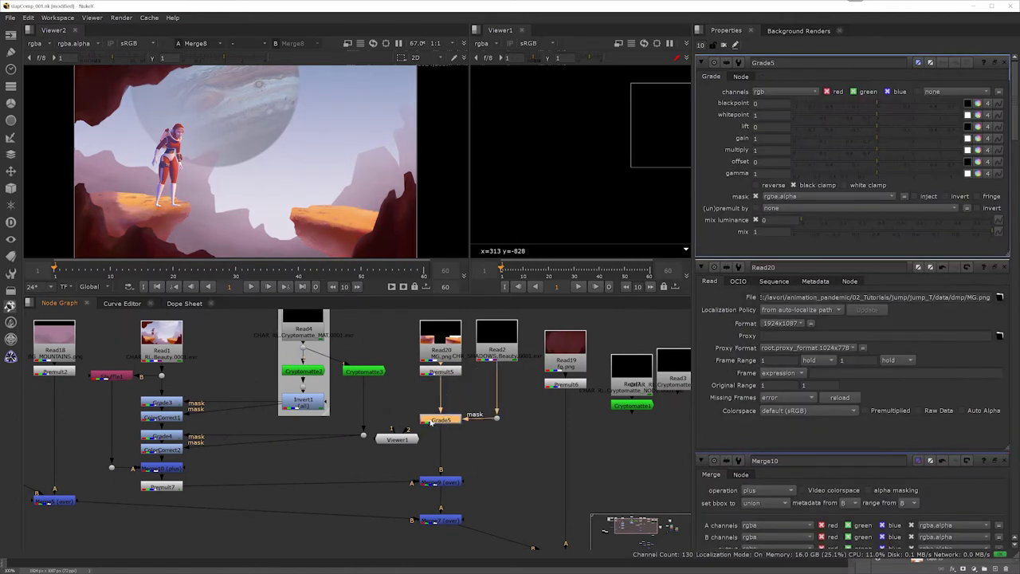
Split Grade5's gain, gamma and multiply into separate channels.
click(978, 138)
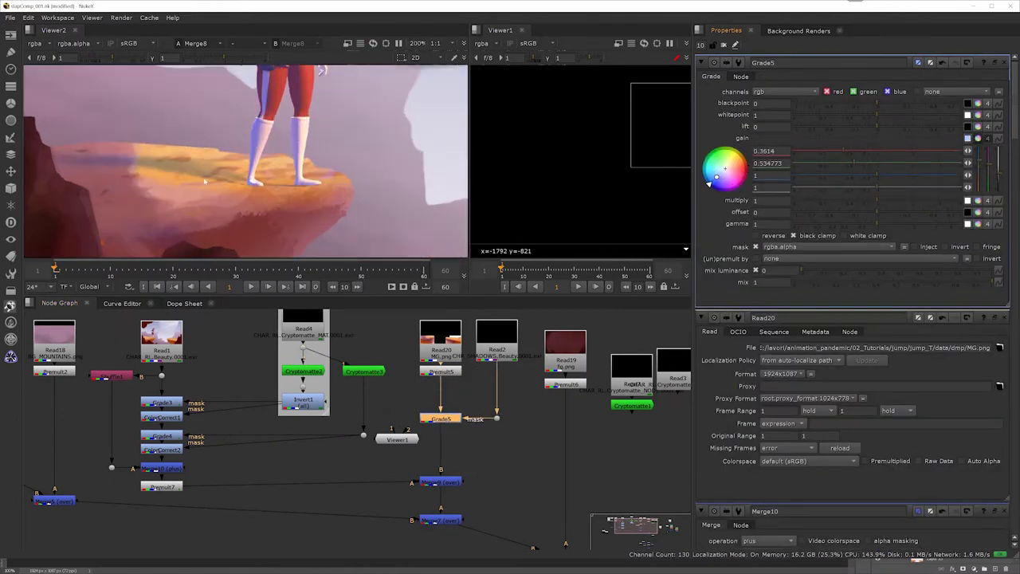
click(978, 224)
click(978, 201)
scroll(203, 165, down, 2)
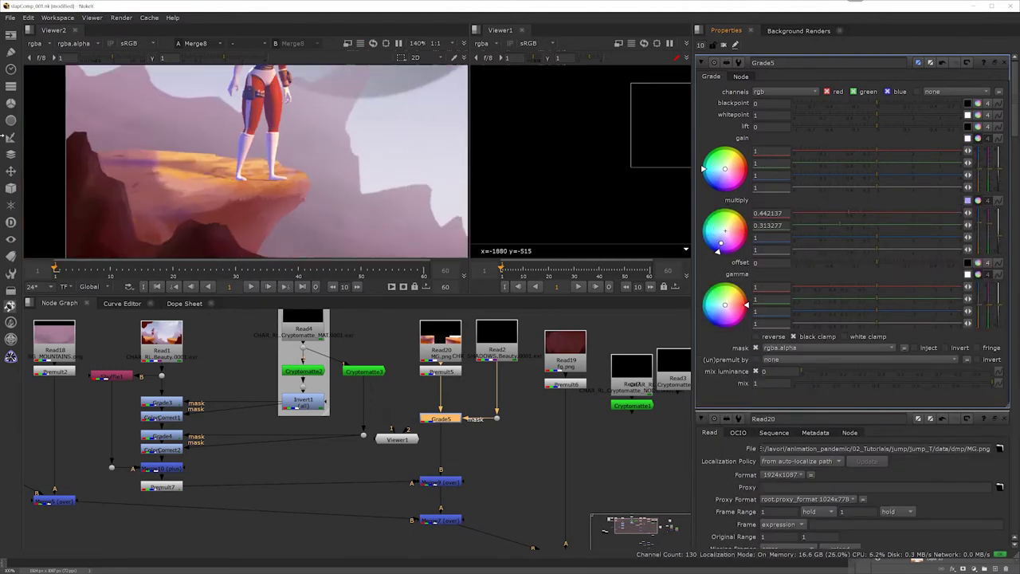
Draw a Roto Bezier around the cliff rocks and stencil the shadow pass with it through a Merge.
key(o)
click(141, 121)
click(148, 136)
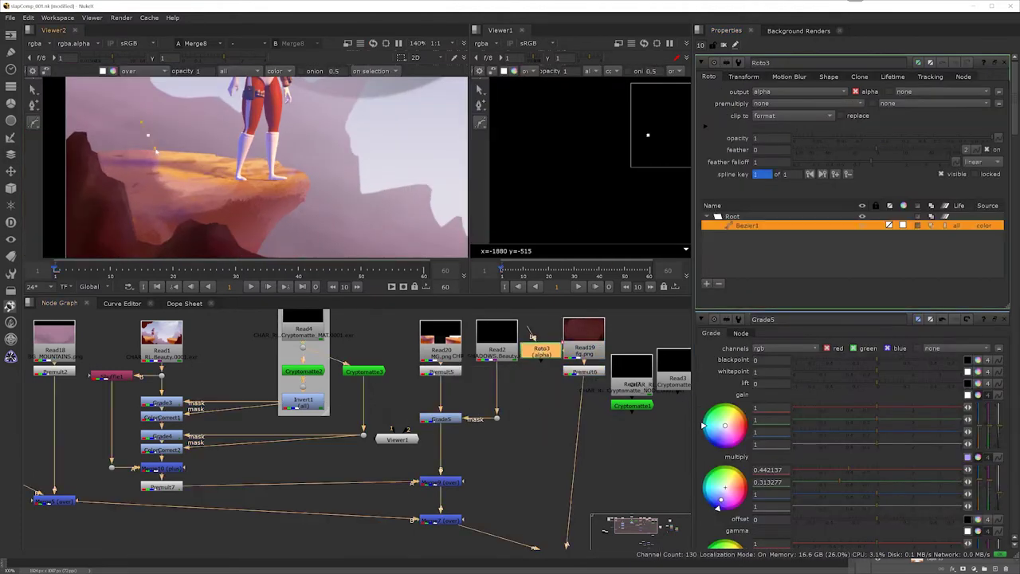
click(252, 208)
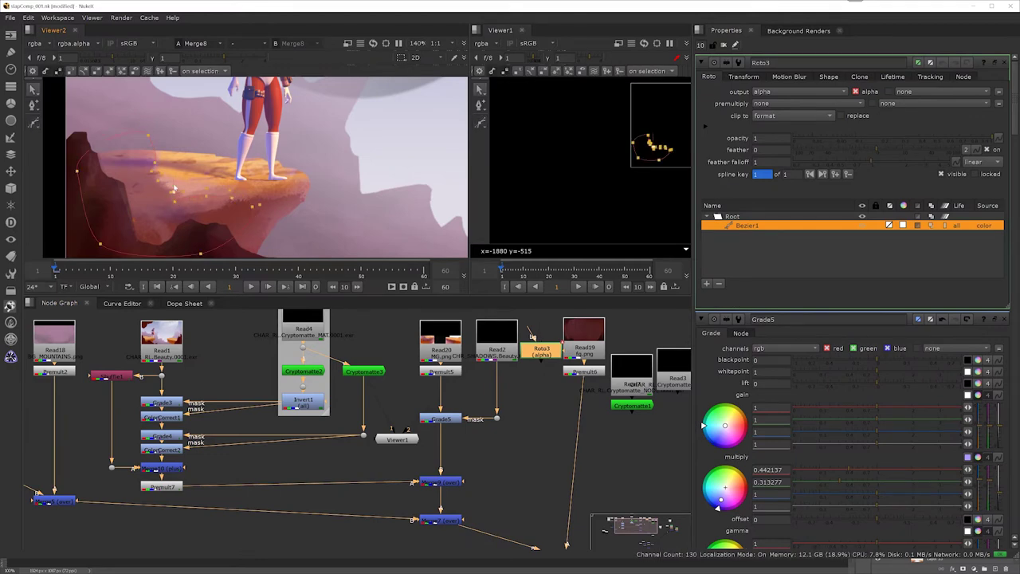
key(m)
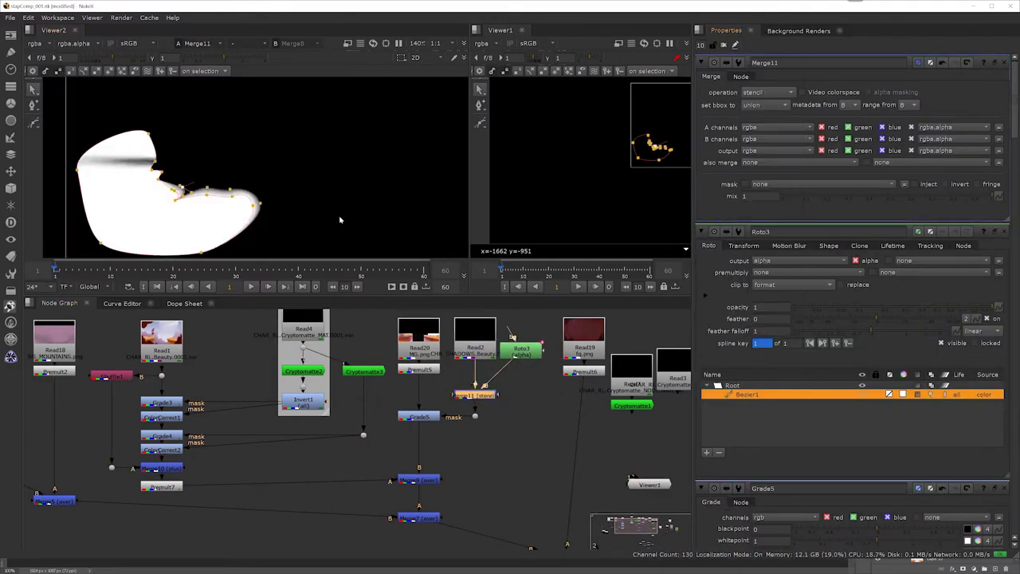
key(1)
scroll(144, 156, up, 3)
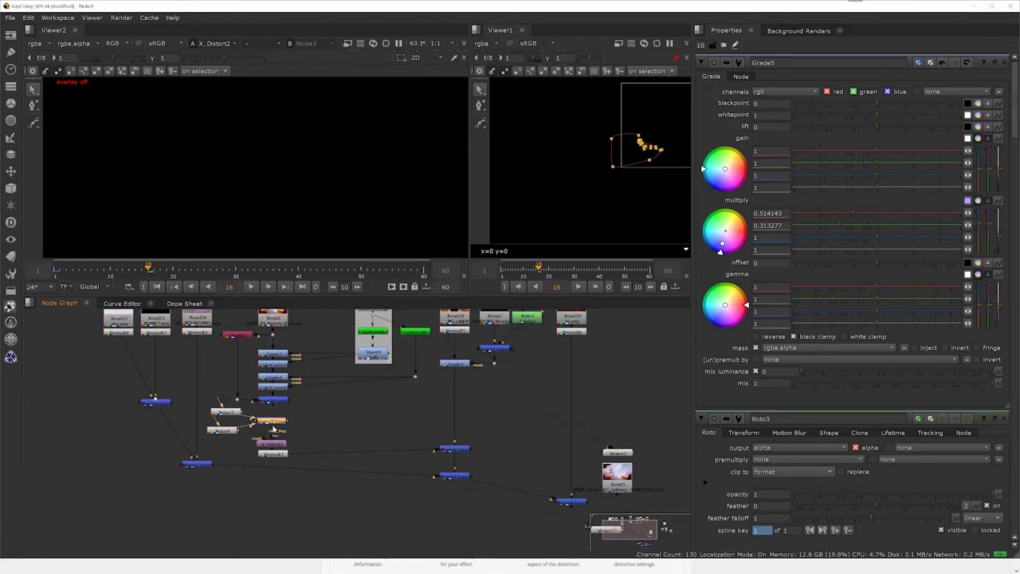
Set X_Distort2's distort value to 0.1.
scroll(239, 430, up, 3)
double_click(269, 452)
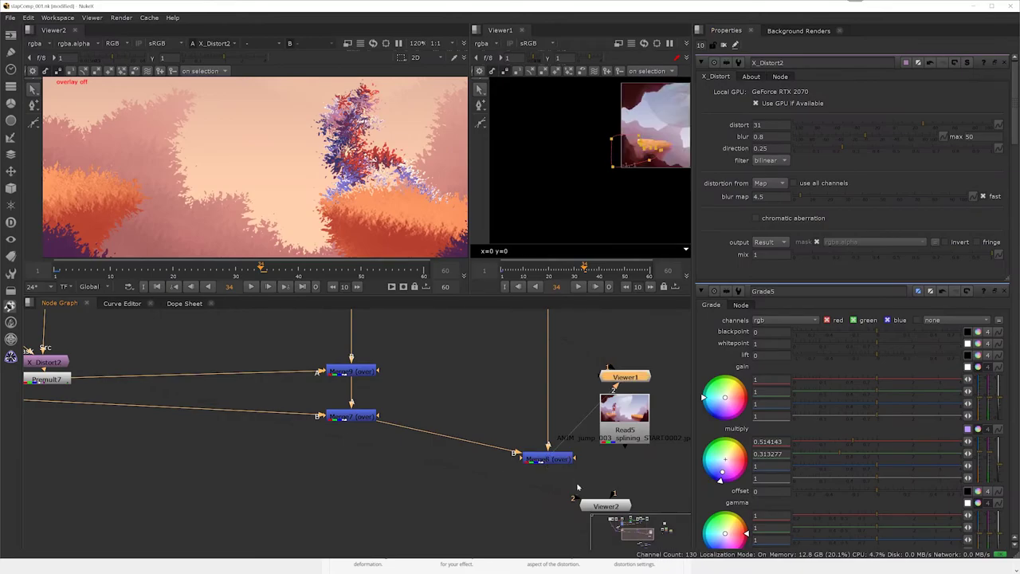
drag(470, 150, 138, 149)
scroll(540, 149, up, 4)
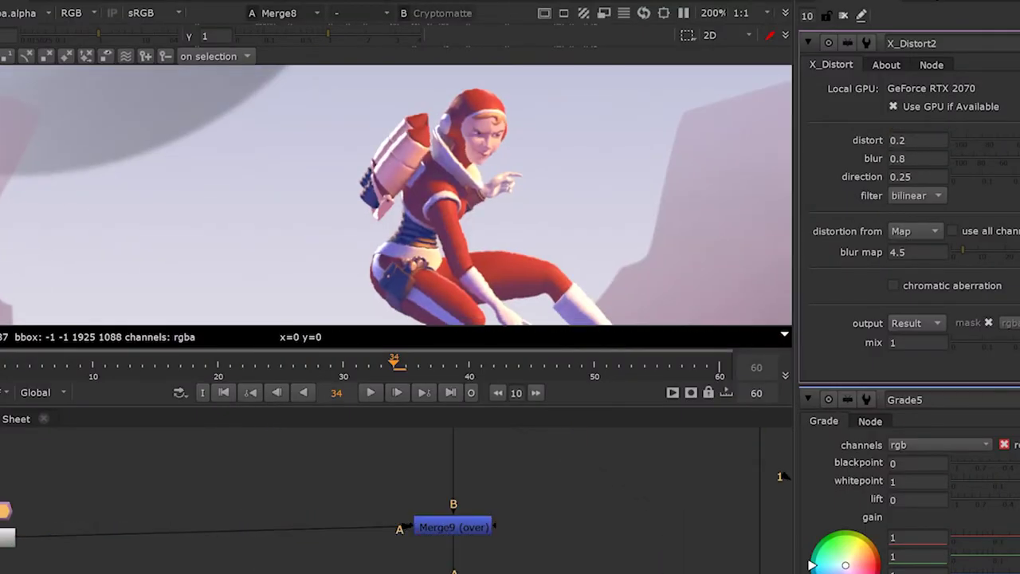
text(0.1)
key(Return)
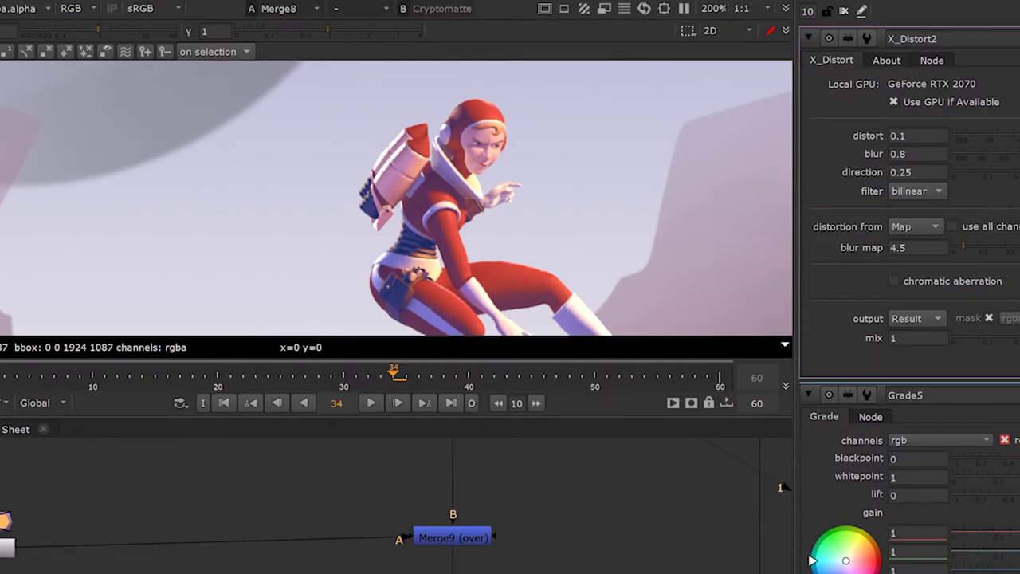
Rotate Transform1's distortion noise map to about 77.76.
scroll(717, 510, down, 3)
double_click(16, 528)
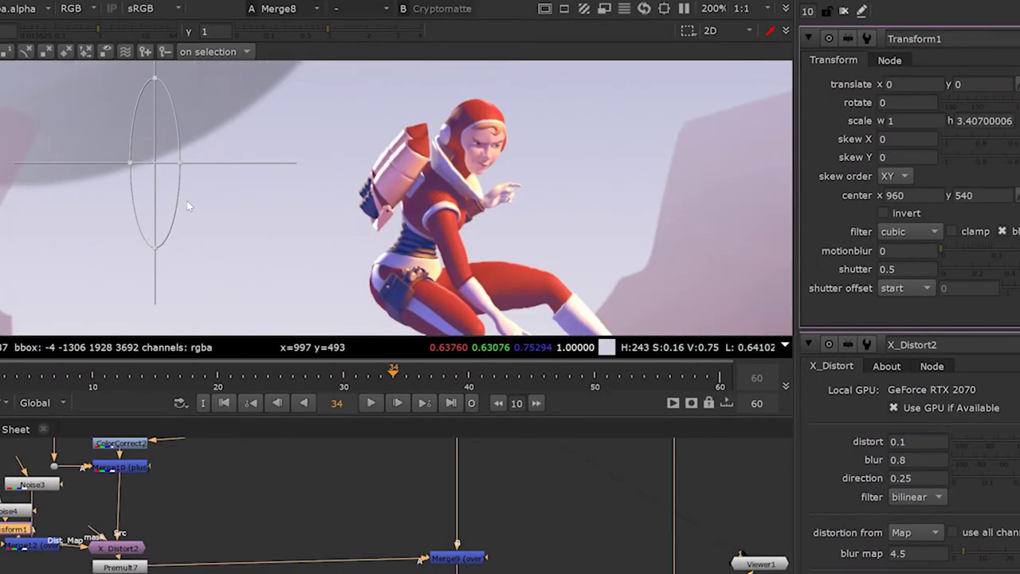
drag(187, 200, 178, 155)
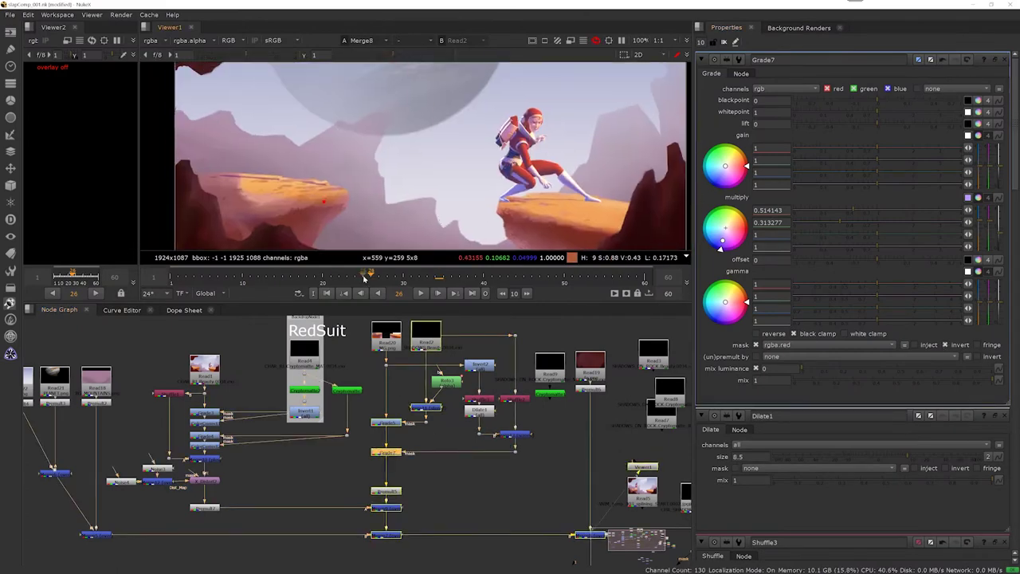
Scrub the timeline from frame 12 to frame 23.
click(255, 276)
drag(255, 275, 301, 276)
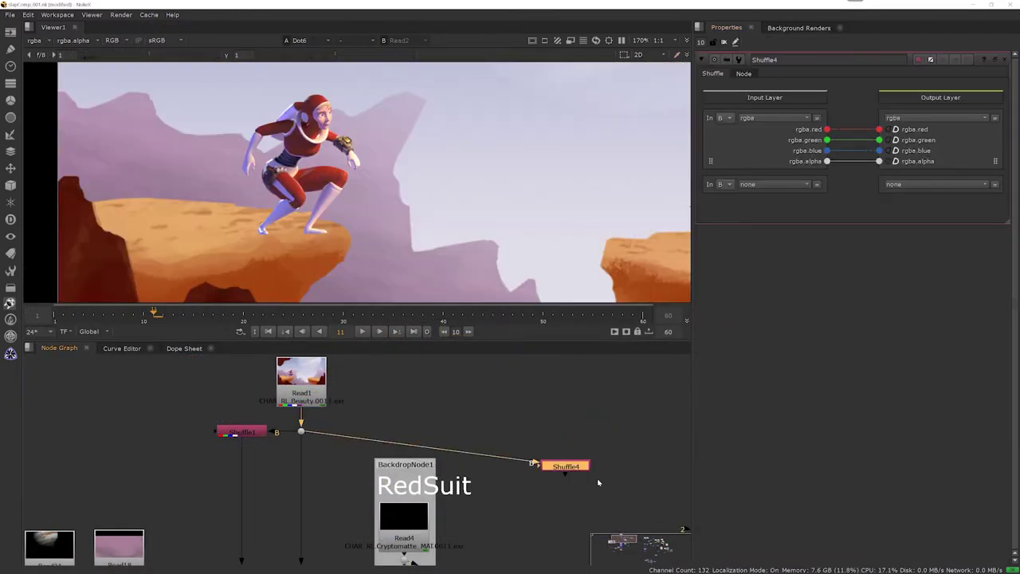
Set the shuffle layer, add PositionToPoints, and orbit the character's point cloud in 3D.
click(773, 117)
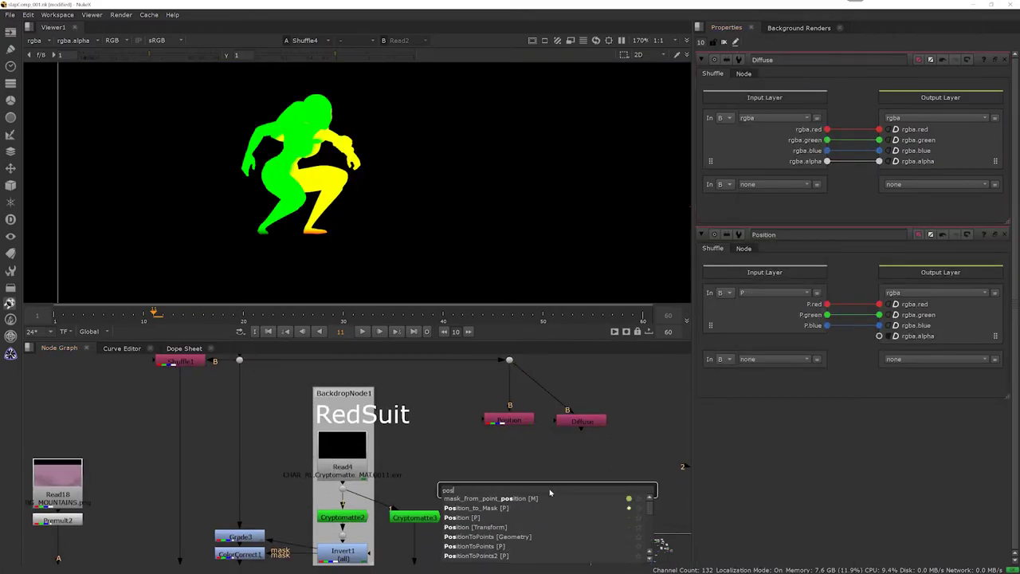
key(Return)
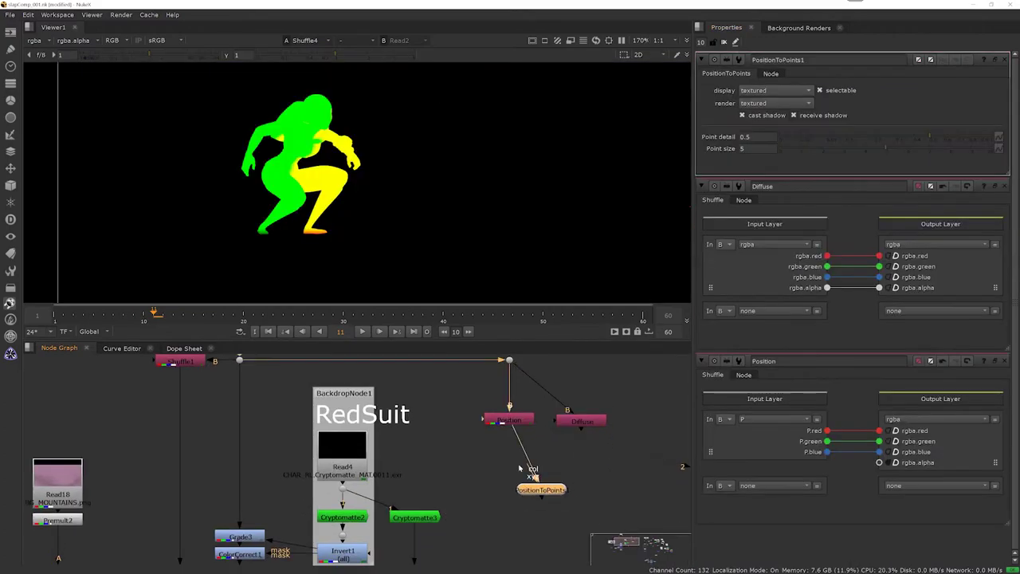
key(1)
ctrl+drag(416, 141, 452, 221)
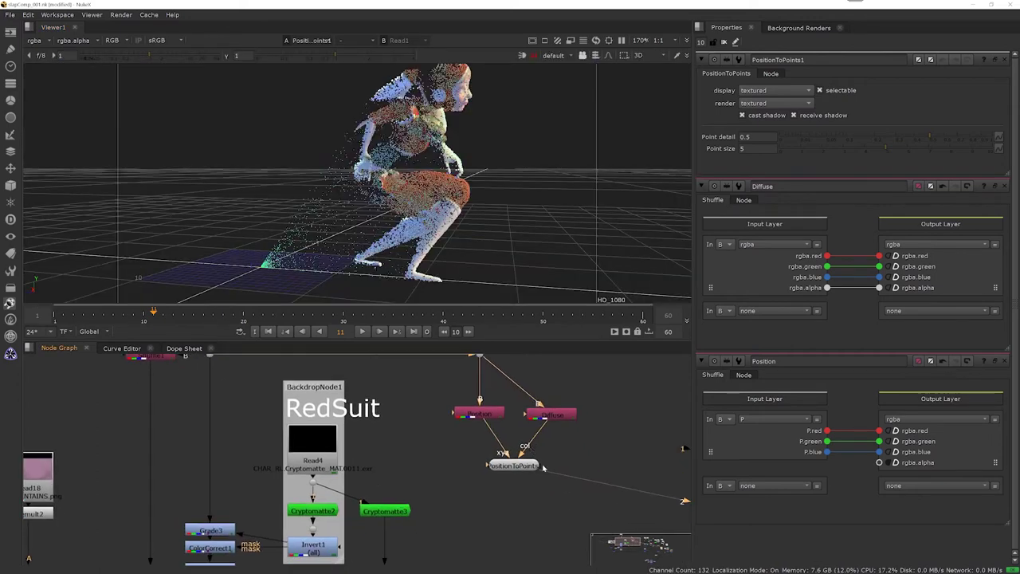
middle_drag(683, 382, 555, 381)
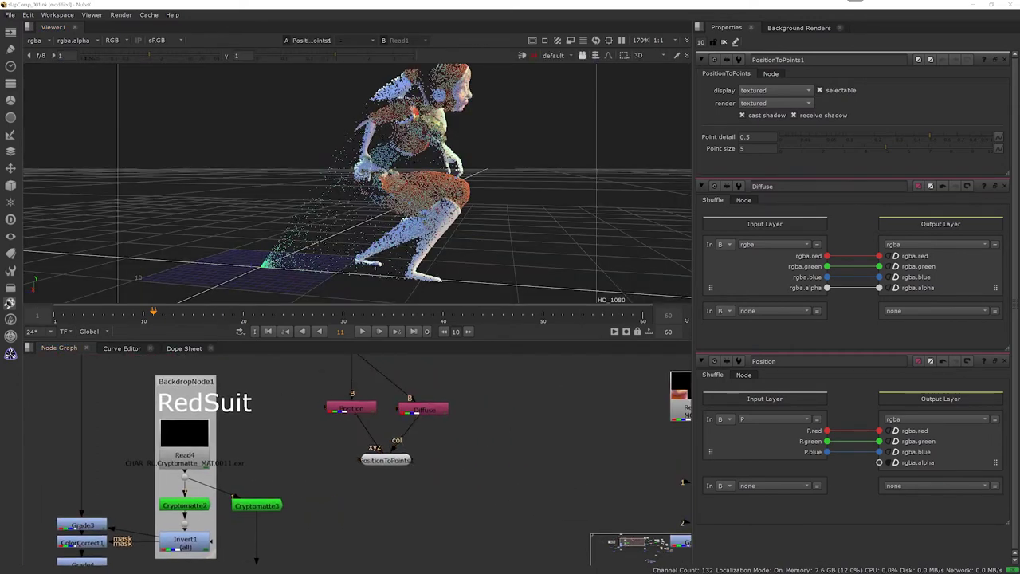
double_click(377, 466)
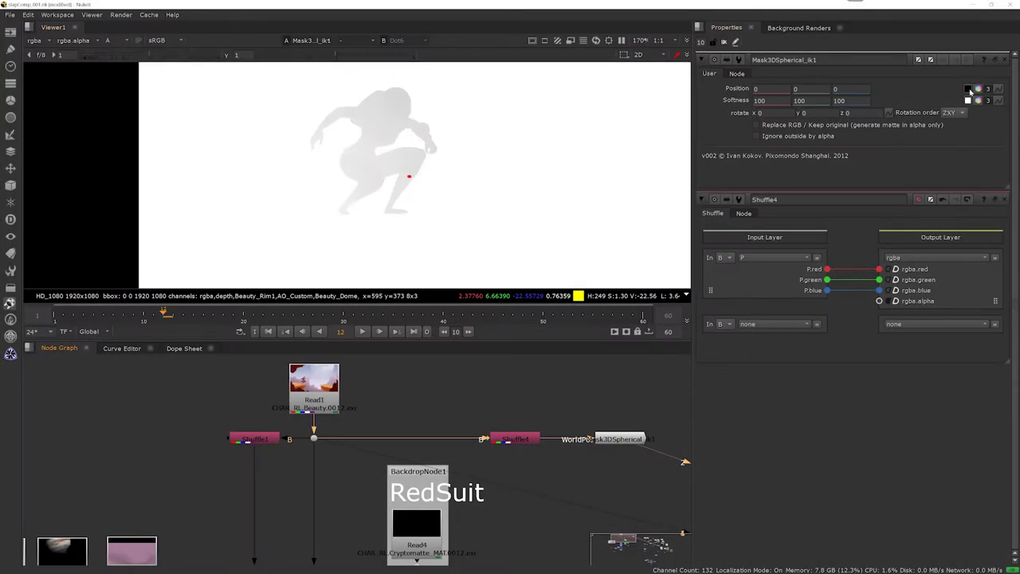
Centre the spherical mask on the character and add an all-channels Grade with raised blackpoint.
ctrl+click(414, 181)
ctrl+drag(402, 220, 413, 243)
middle_drag(648, 418, 543, 397)
key(g)
click(785, 88)
click(785, 105)
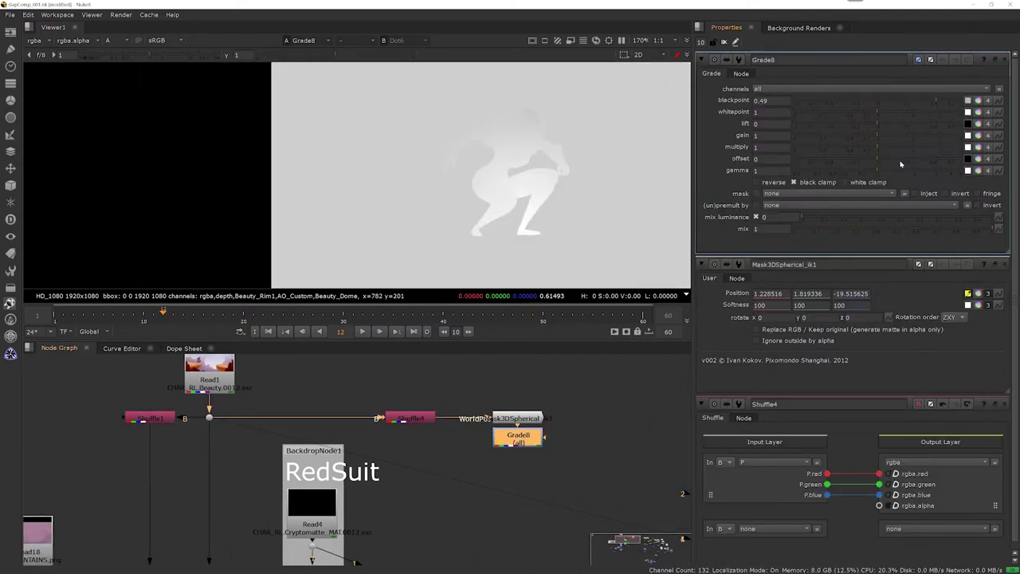
drag(933, 105, 957, 104)
Frame the mask nodes, then duplicate the sphere mask and grade below the originals.
middle_drag(449, 420, 329, 414)
scroll(573, 228, down, 2)
middle_drag(574, 228, 330, 192)
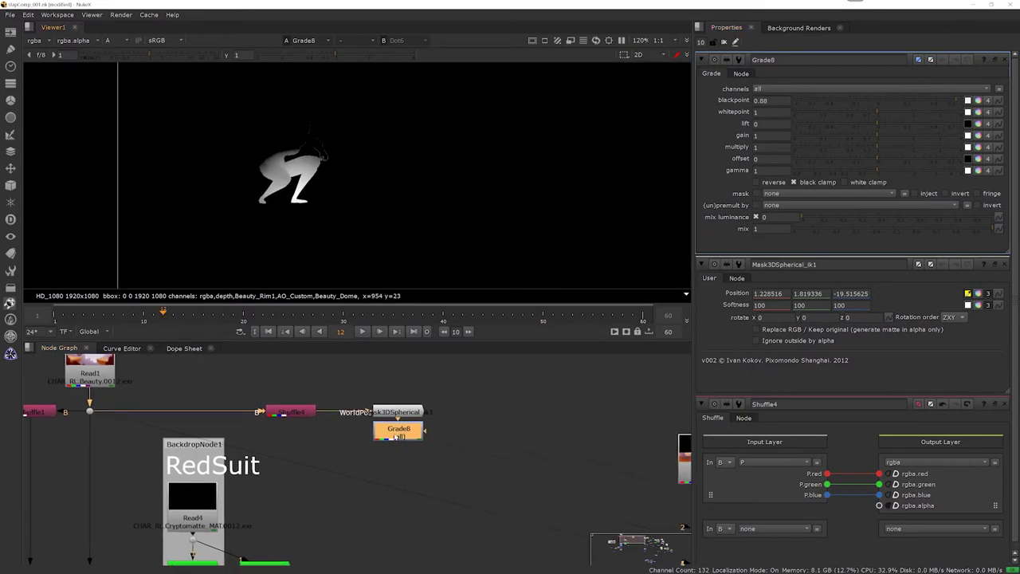
double_click(397, 411)
key(a)
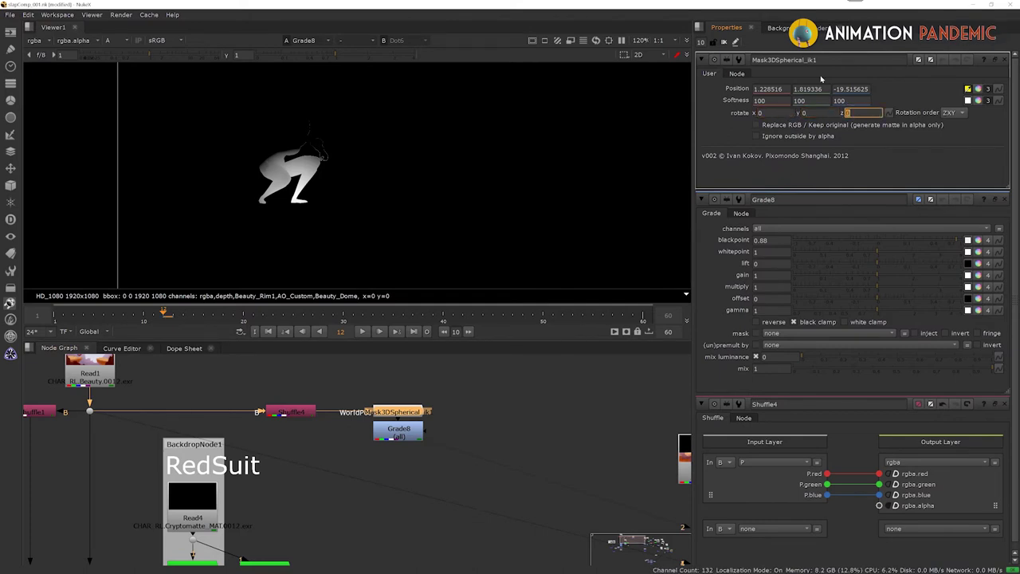
key(ctrl+c)
key(ctrl+v)
drag(324, 510, 323, 469)
Go to frame 20 and adjust the duplicate mask's softness, entering 2.
click(293, 317)
drag(296, 320, 244, 320)
key(1)
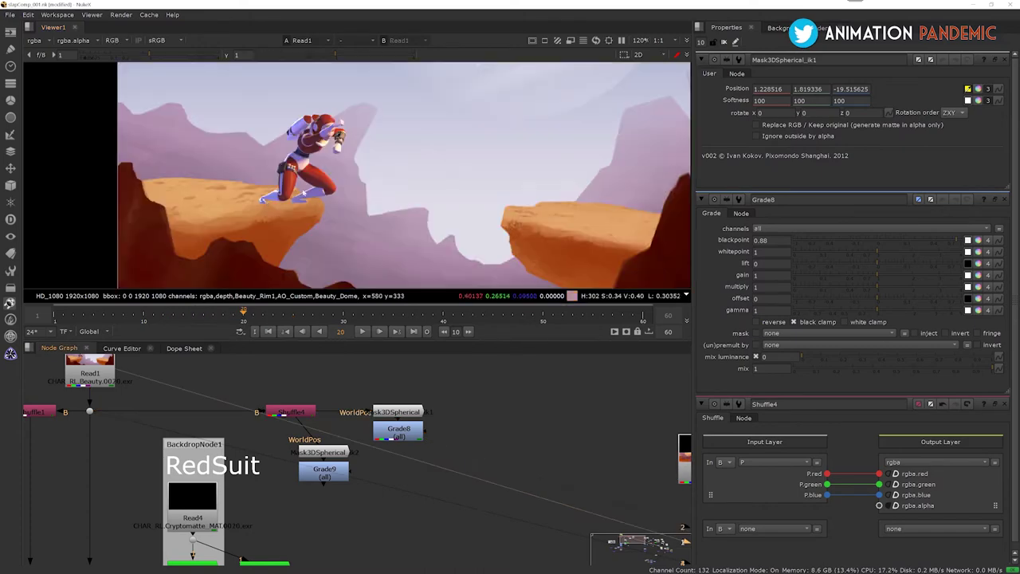
click(324, 468)
key(1)
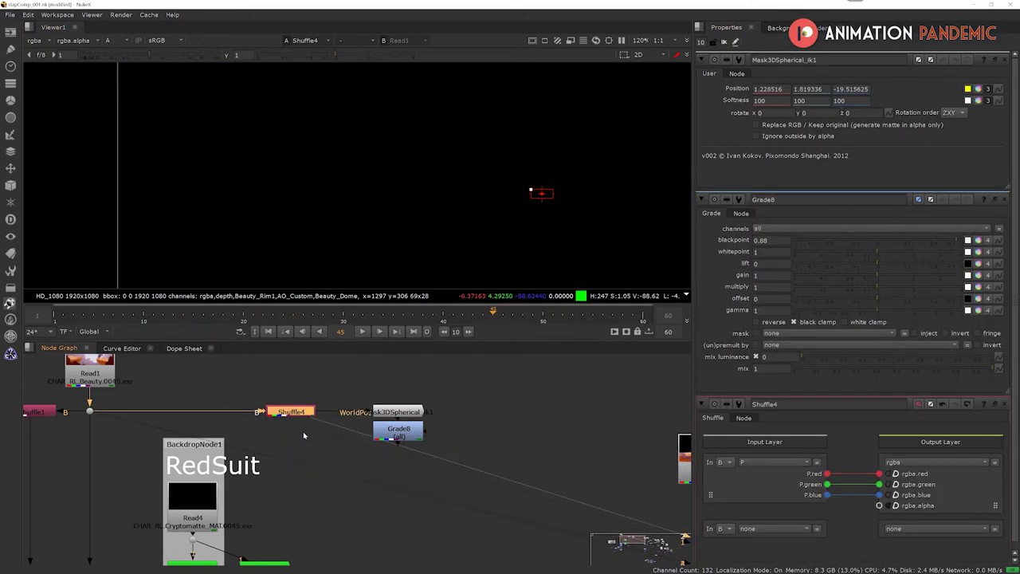
scroll(303, 432, down, 5)
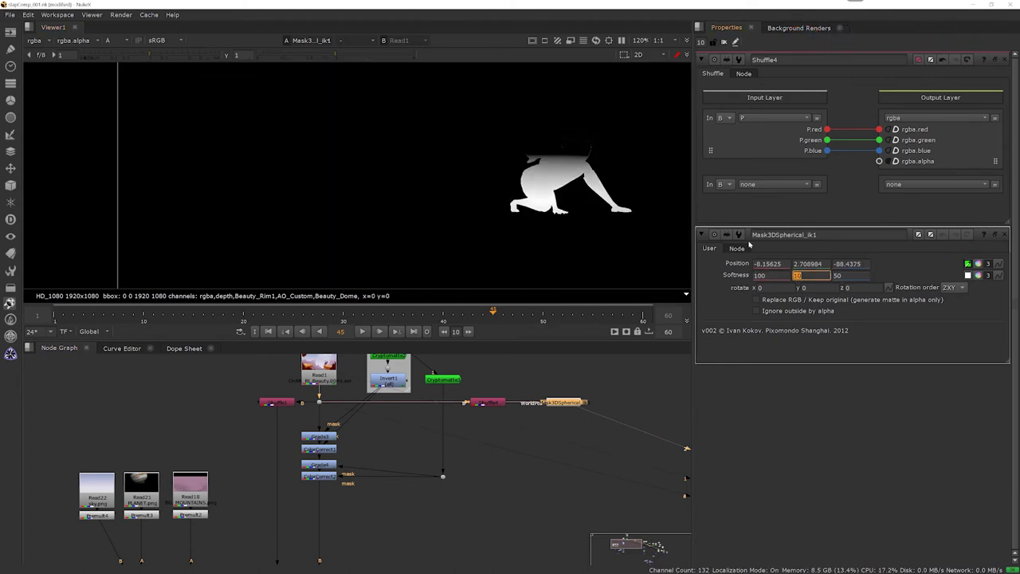
text(2)
key(shift+Tab)
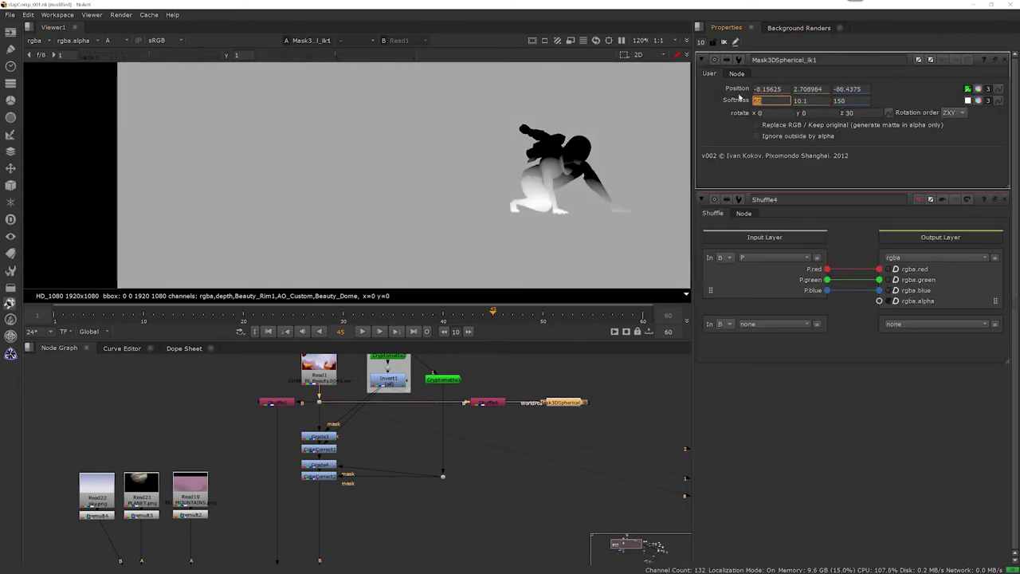
middle_drag(494, 437, 460, 425)
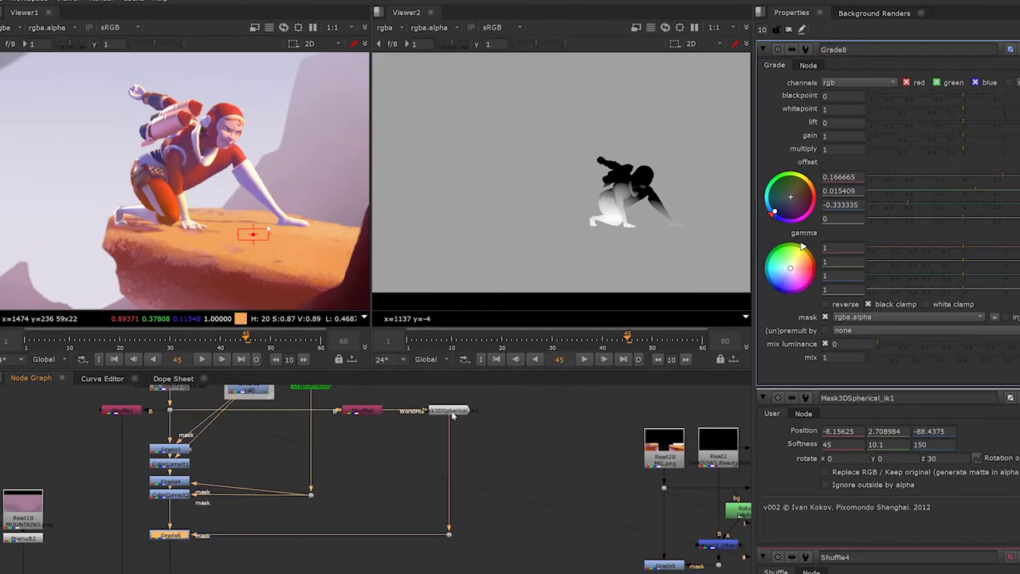
Add Grade9 after the spherical mask with channels set to all.
double_click(450, 412)
scroll(921, 96, up, 15)
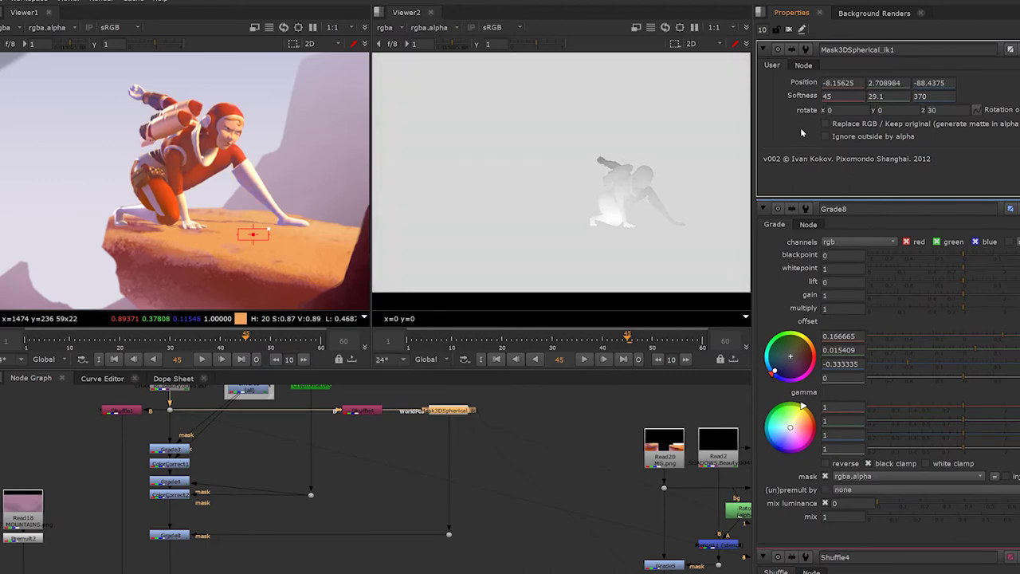
key(g)
click(861, 82)
click(861, 82)
click(861, 82)
click(853, 91)
Lower Grade9's lift and raise its multiply to 1.5, then maximise the viewer.
drag(952, 124, 885, 121)
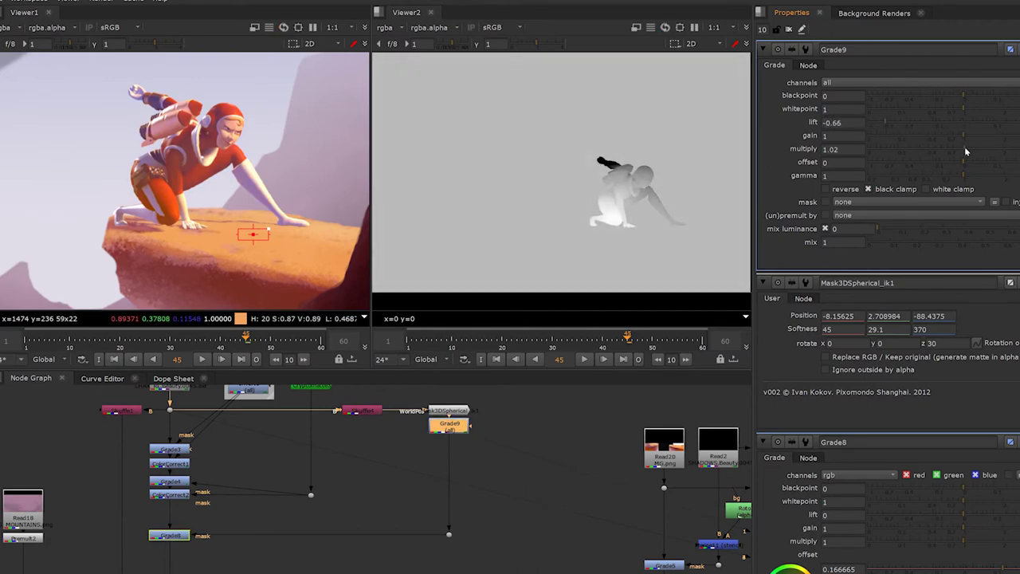
drag(970, 150, 948, 147)
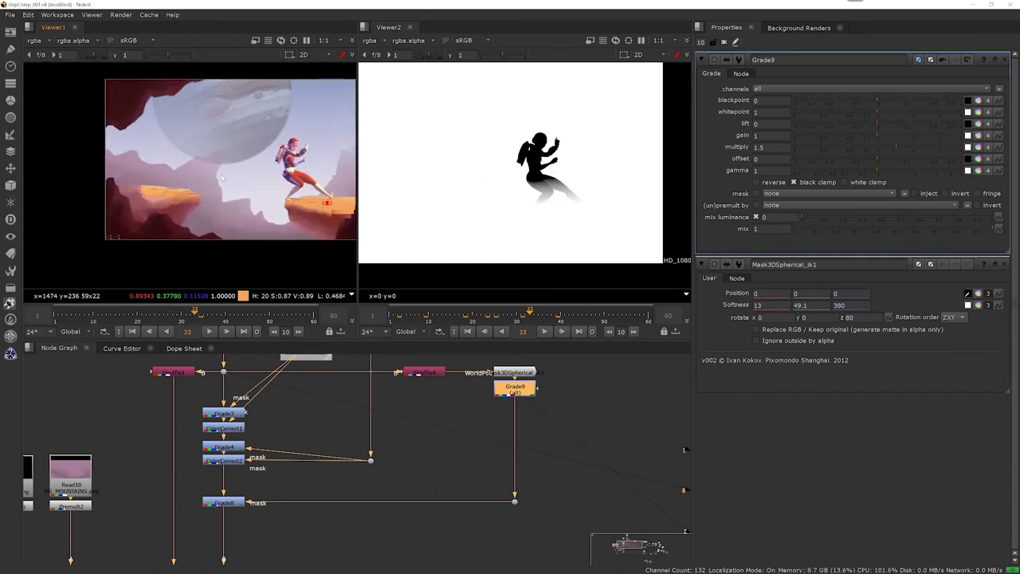
key(space)
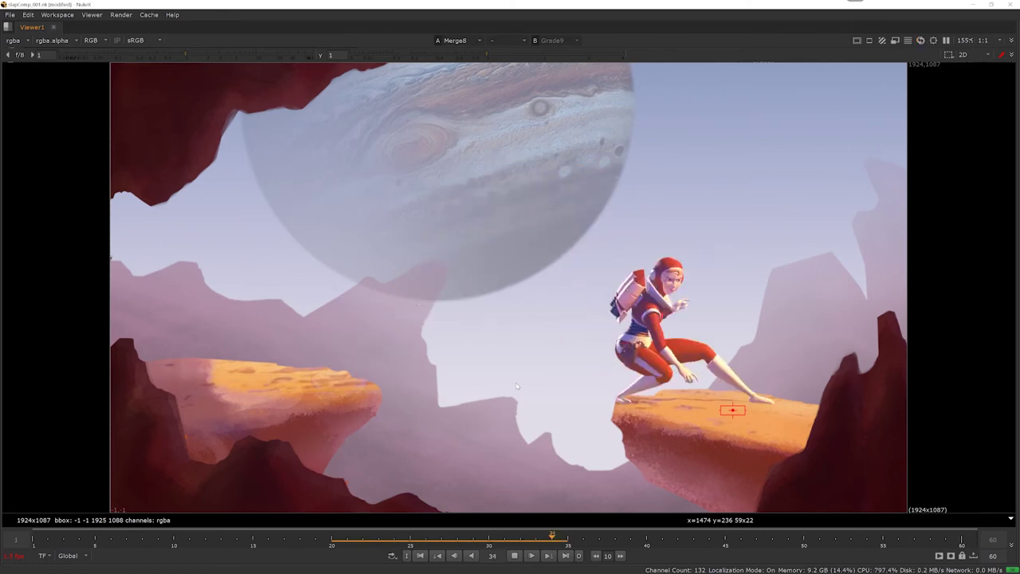
key(space)
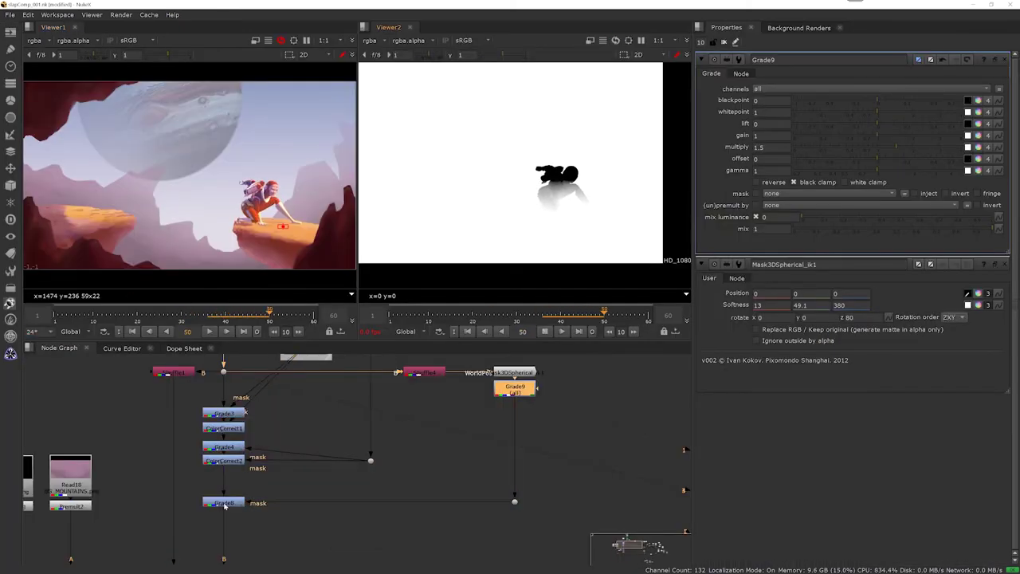
key(space)
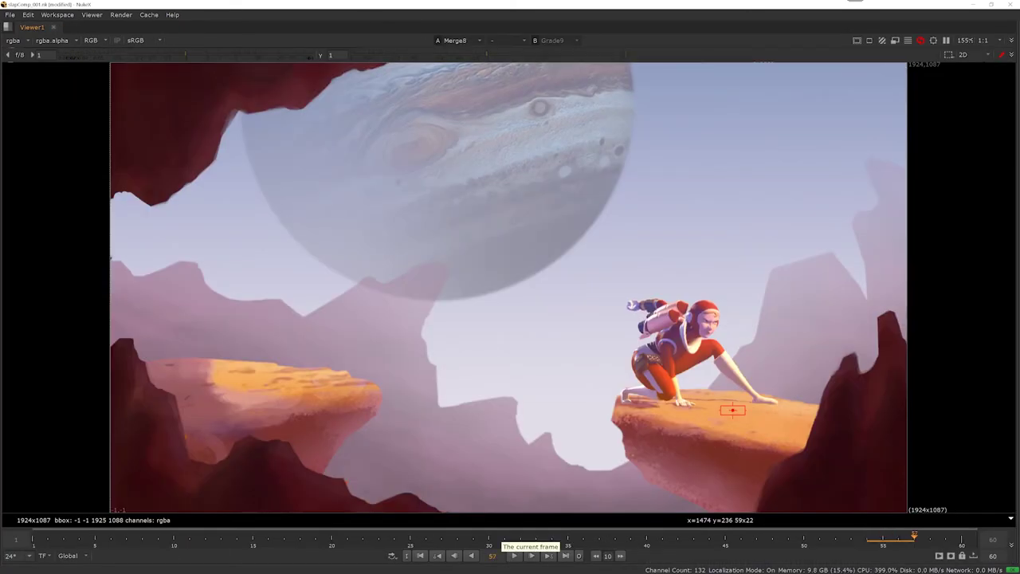
key(space)
key(space)
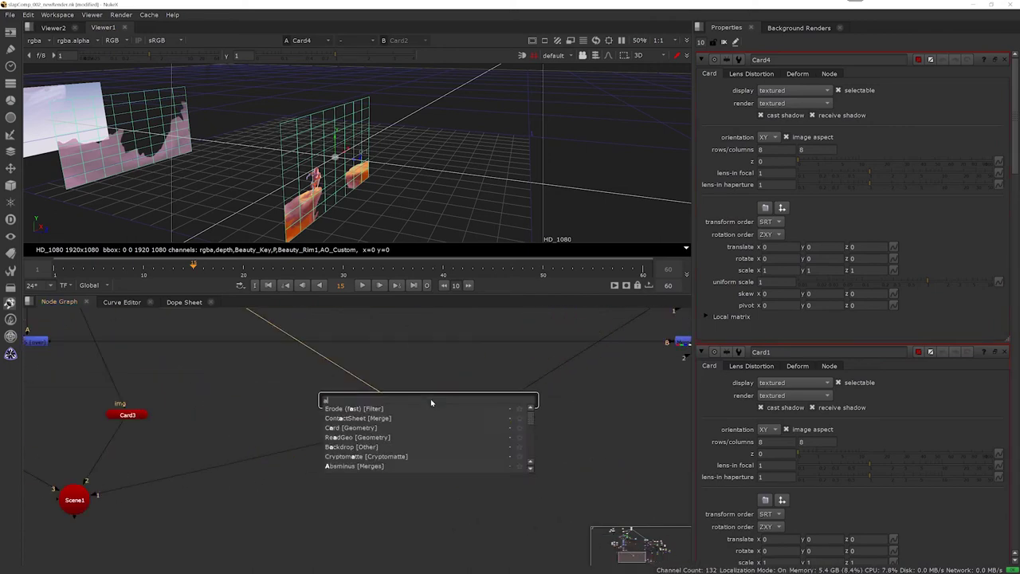
Add an Axis node to the 3D card scene.
key(Return)
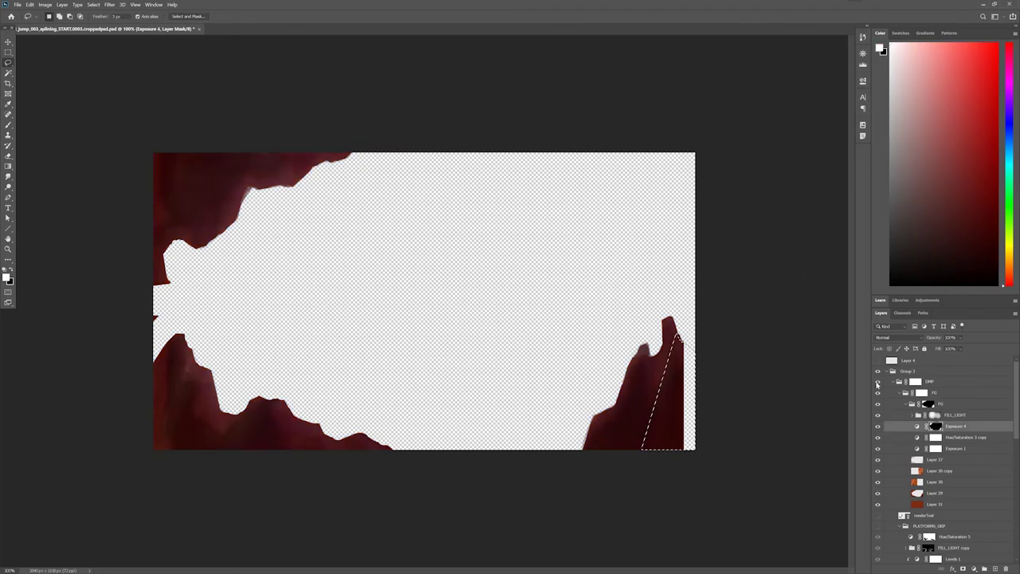
Switch the paint colour to white and paint the FG layer mask along the right rock edge.
key(x)
drag(321, 205, 347, 185)
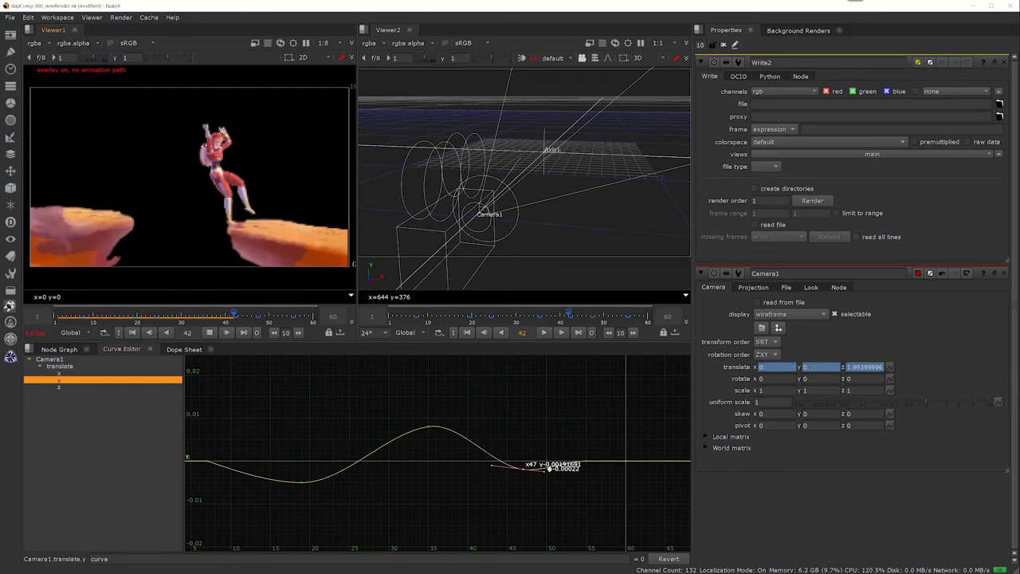
Show Camera1's translate.y curve in the Curve Editor.
click(140, 383)
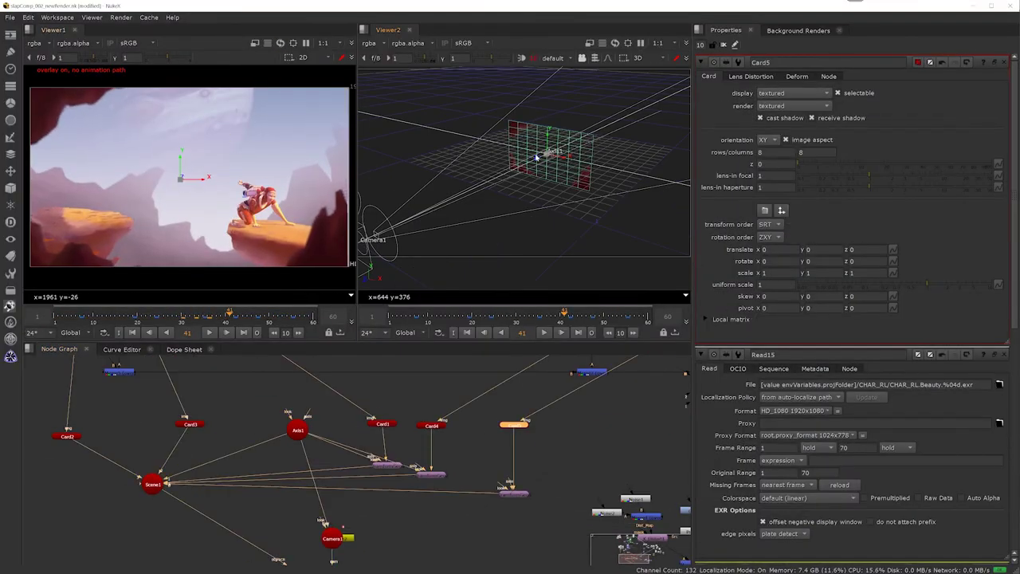